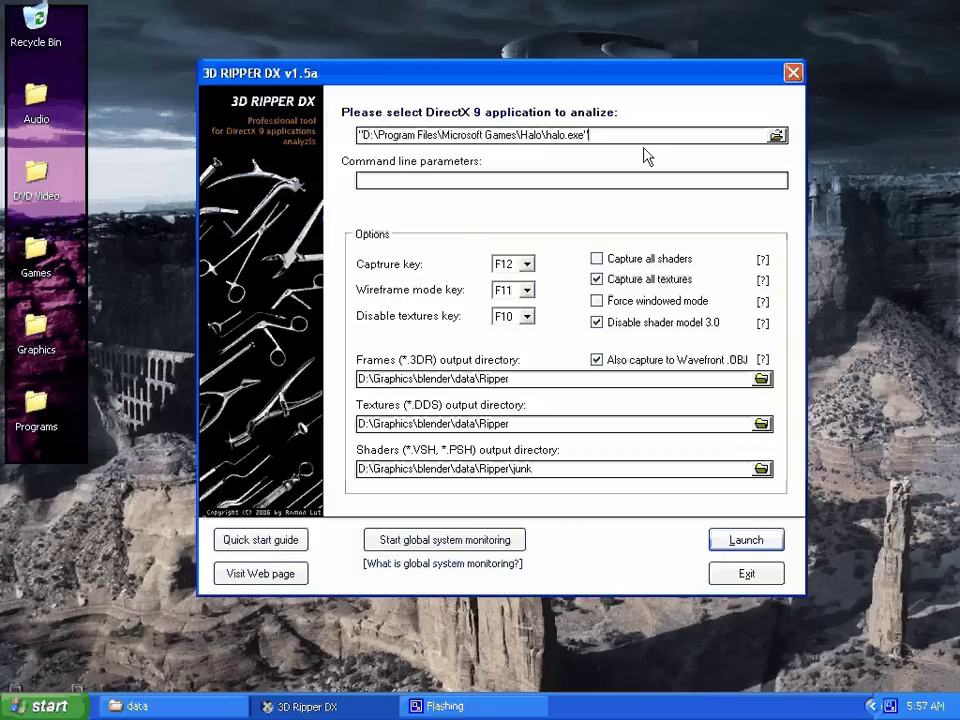
Step: Point 3D Ripper DX at the halo.exe path and confirm Wavefront .OBJ capture is enabled
double_click(576, 134)
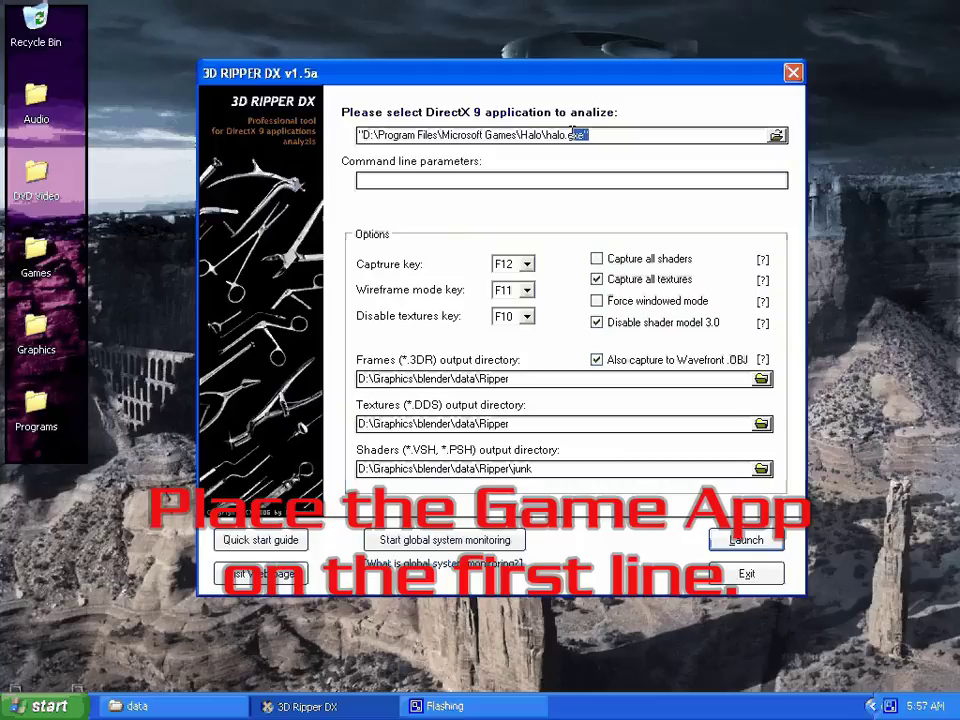
left_click_drag(358, 134, 595, 134)
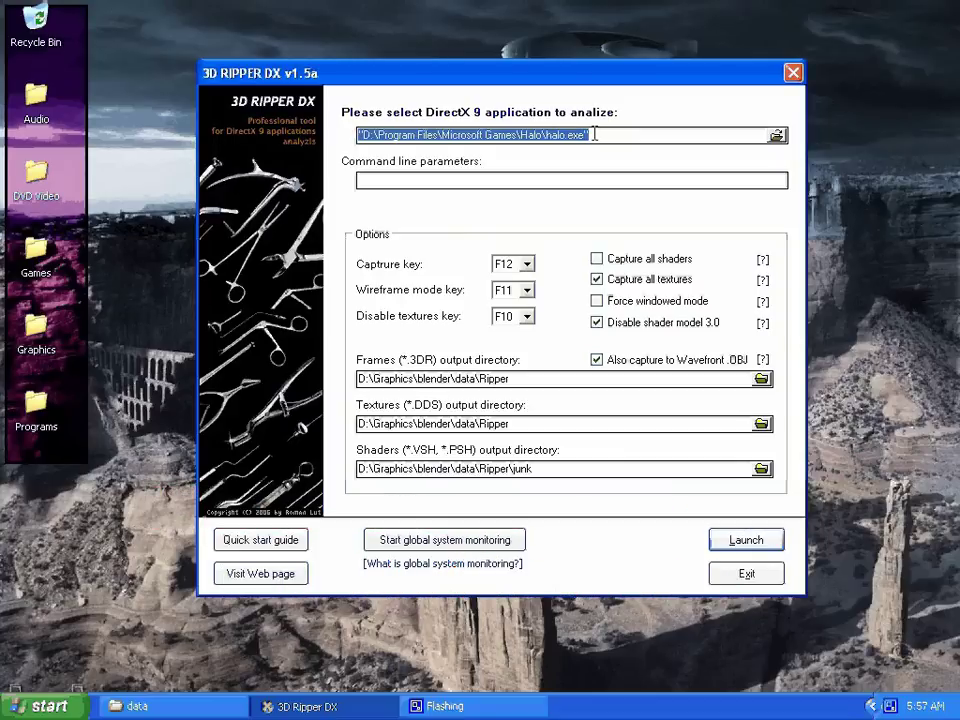
left_click(595, 134)
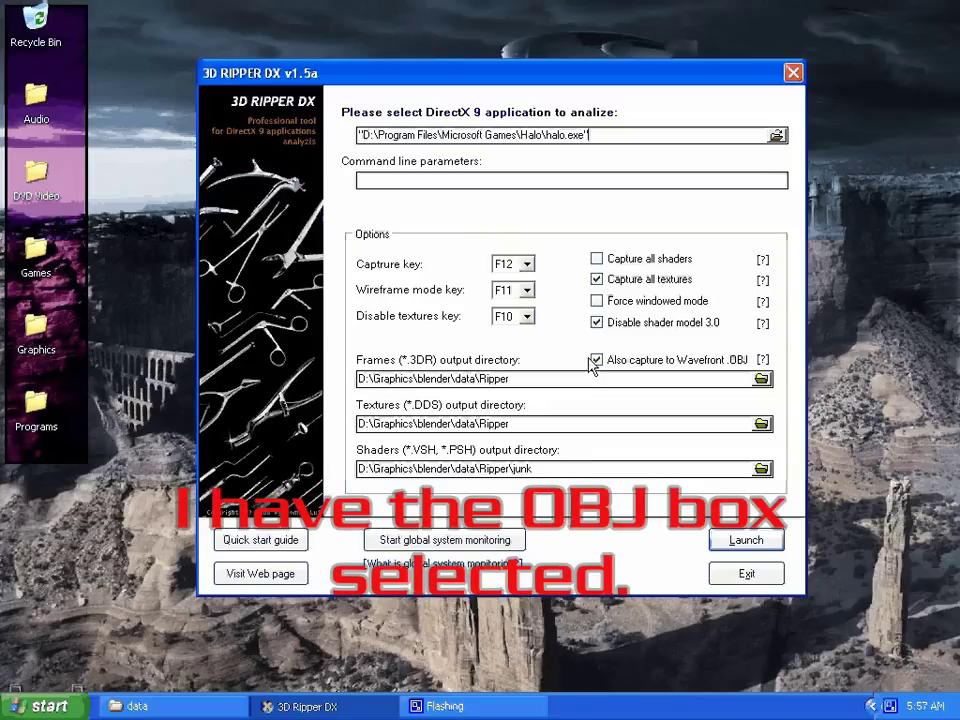
left_click(598, 363)
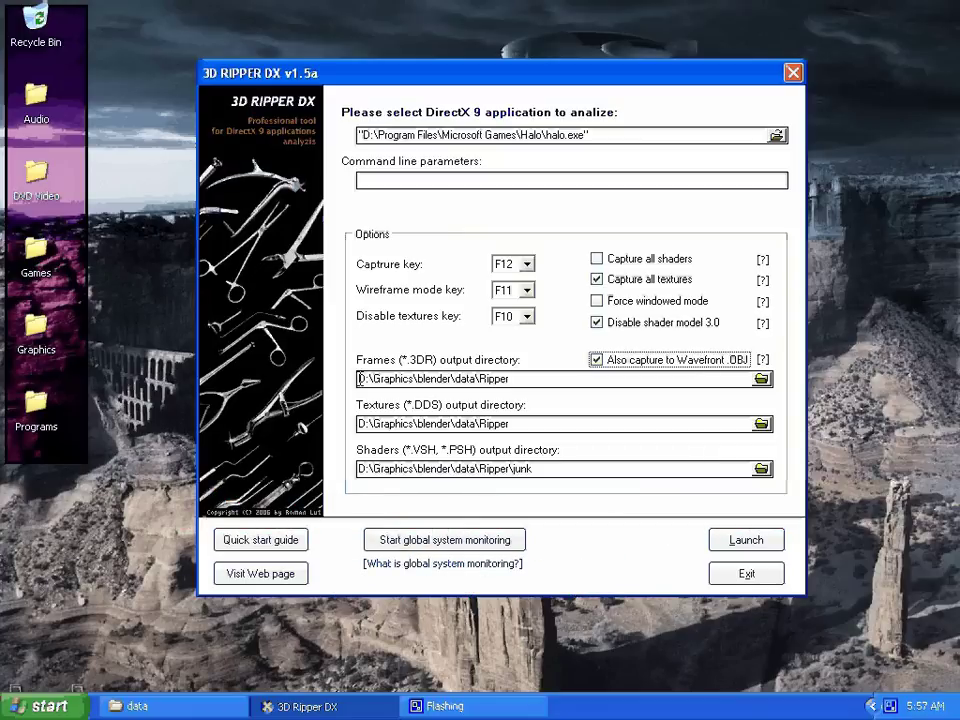
left_click_drag(358, 378, 553, 380)
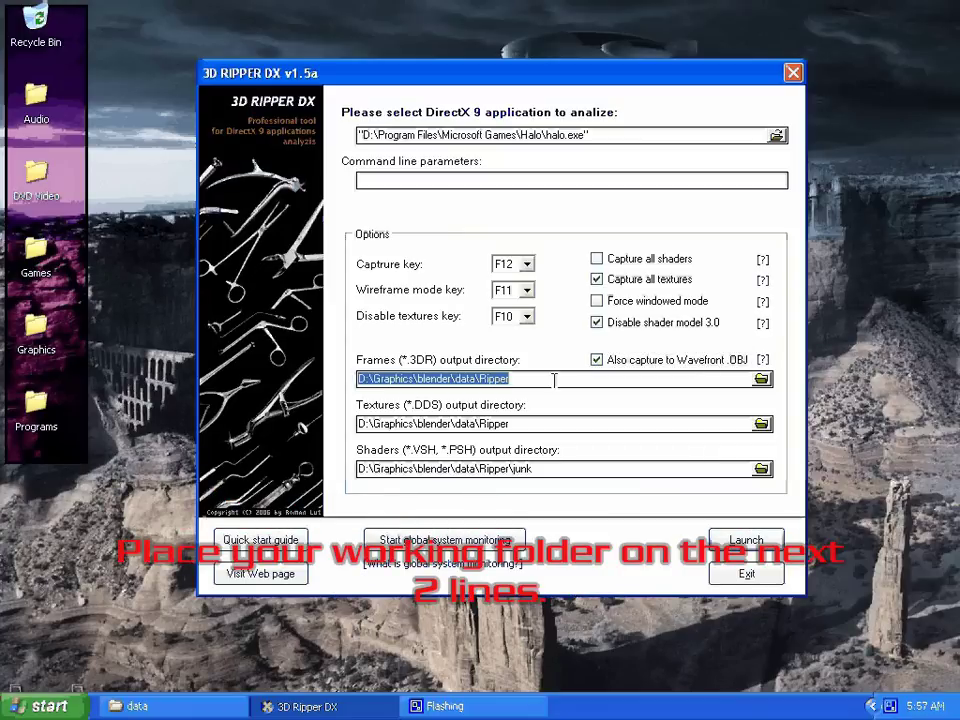
left_click_drag(553, 424, 343, 422)
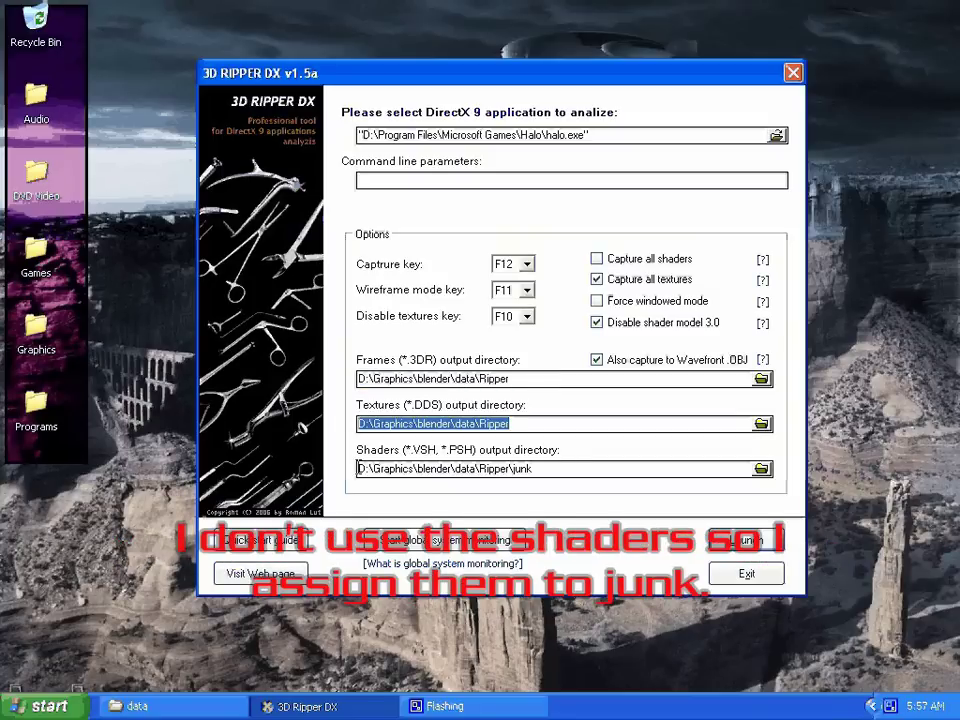
left_click_drag(358, 468, 570, 470)
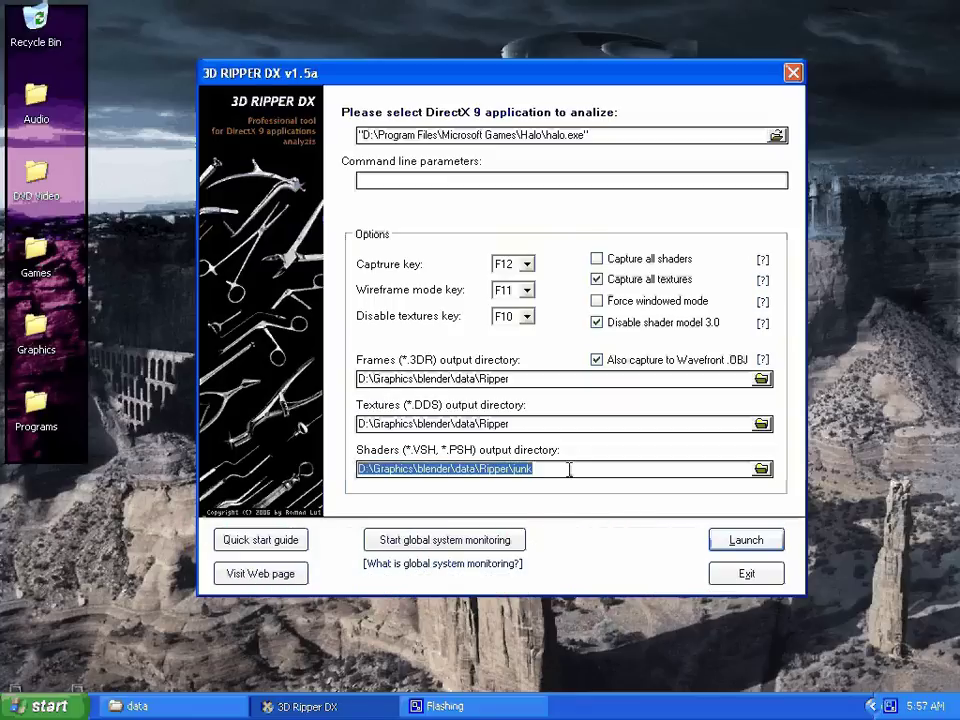
left_click(570, 469)
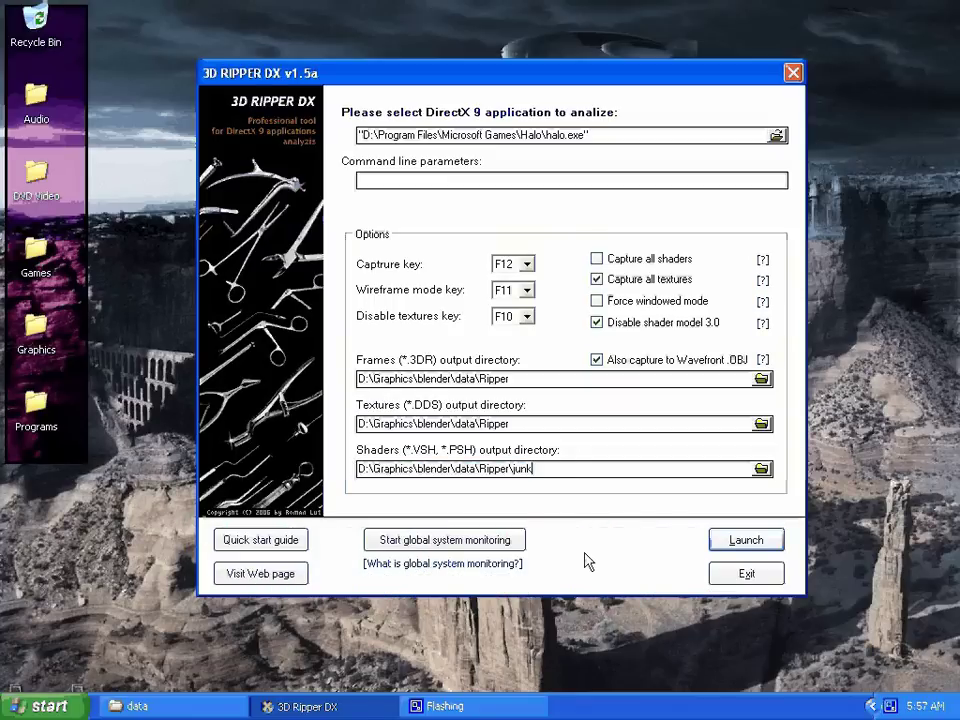
Step: Launch Halo through the ripper, capture a frame with F12, then quit the game to the desktop
left_click(756, 541)
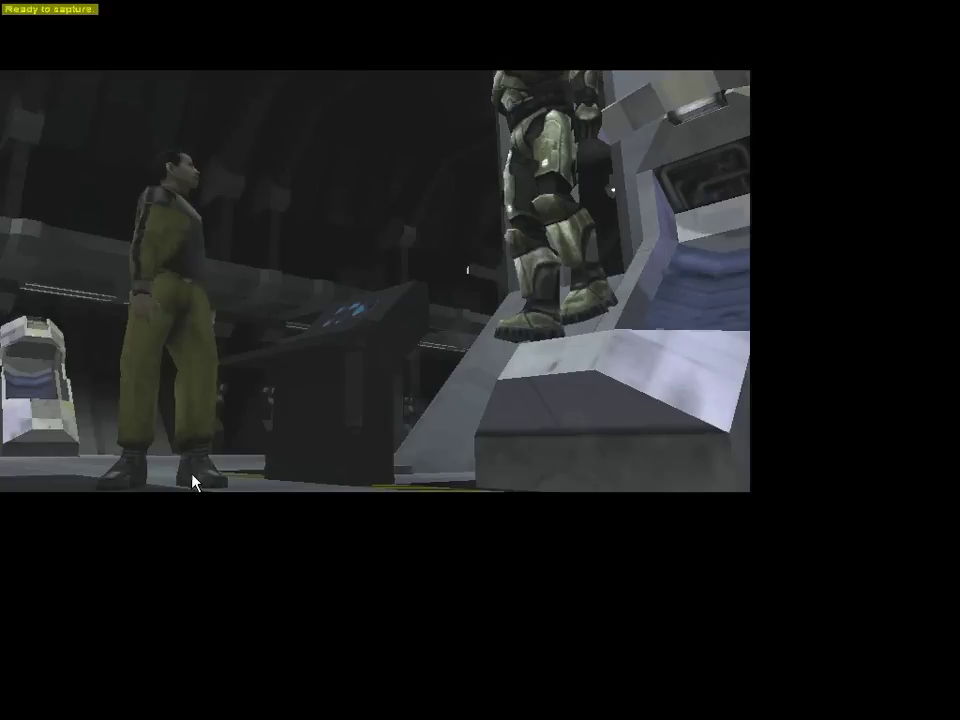
key("F12")
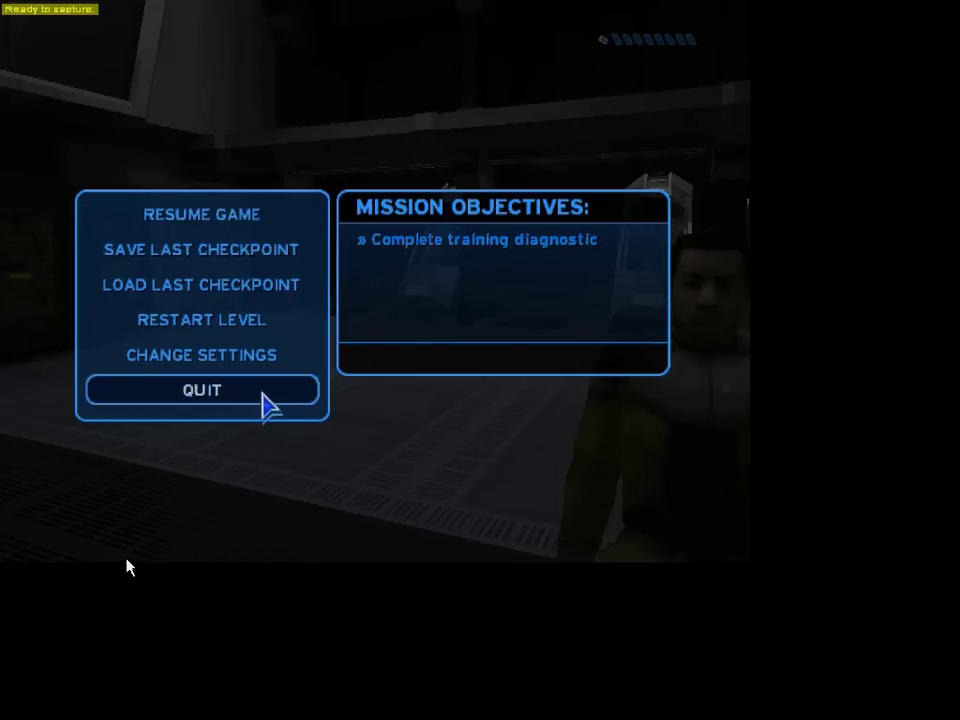
left_click(263, 393)
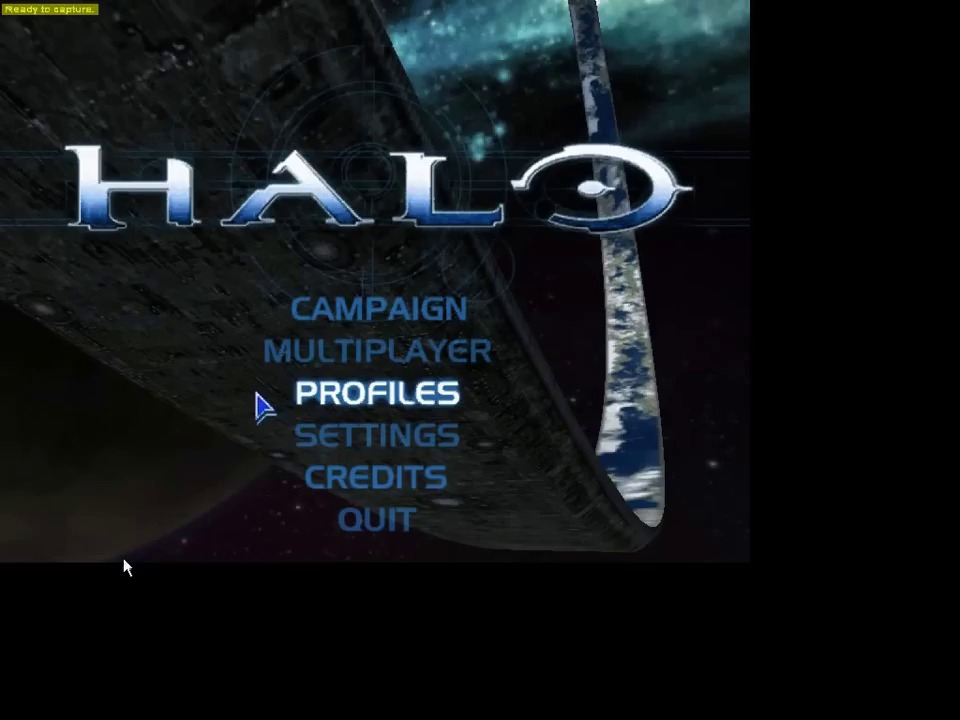
left_click(343, 520)
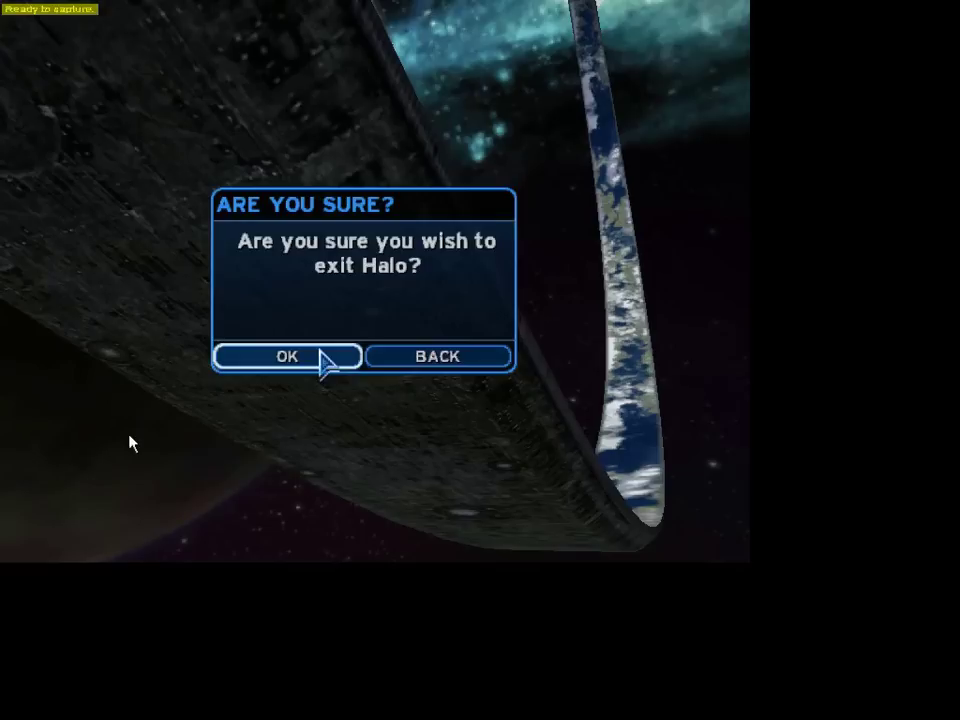
left_click(322, 358)
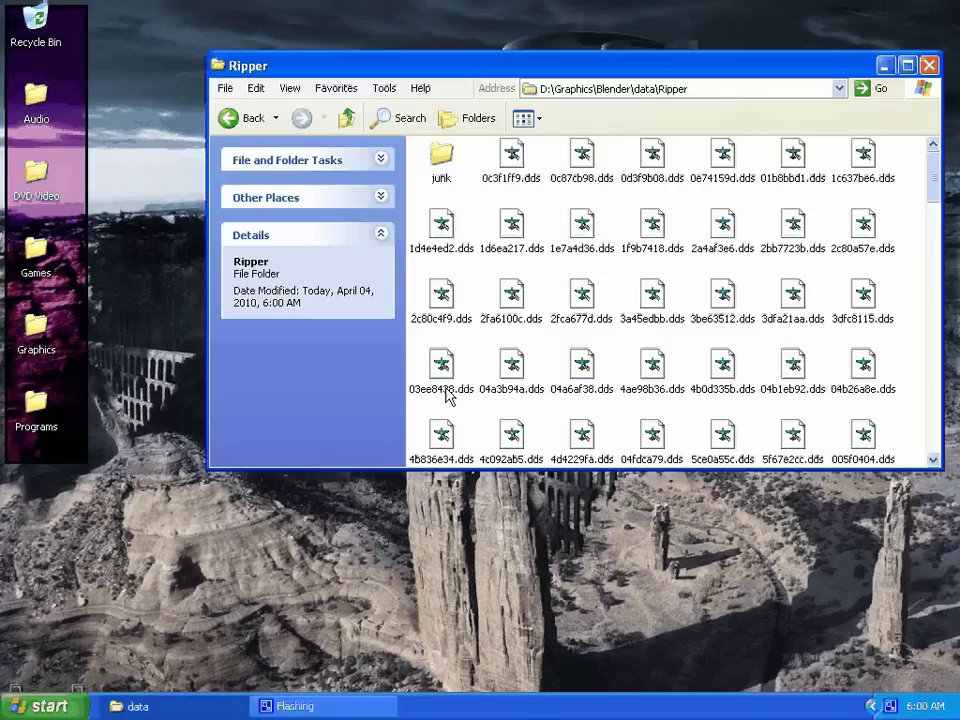
Step: Switch the Ripper folder to Details view, widen the Name column and scroll to the bottom
left_click(532, 124)
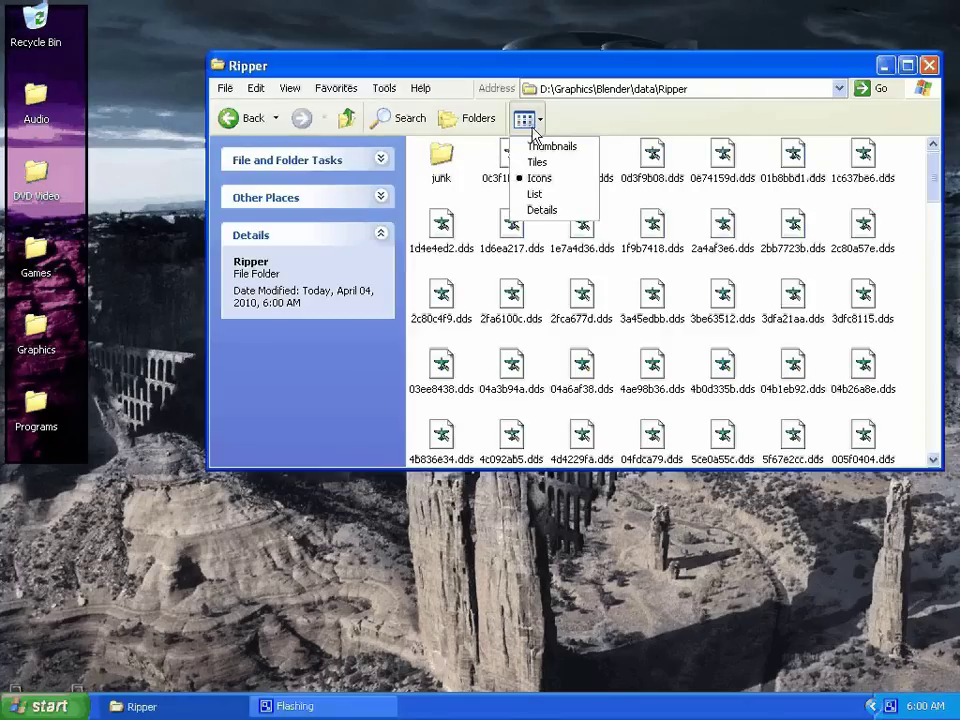
left_click(541, 209)
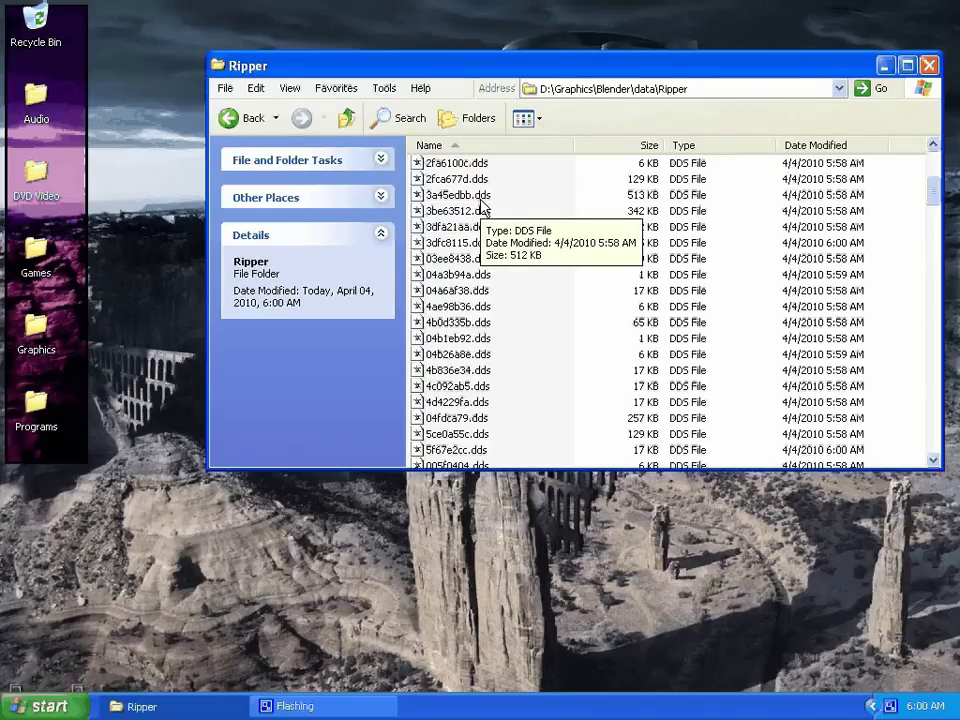
scroll(483, 208, "down", 5)
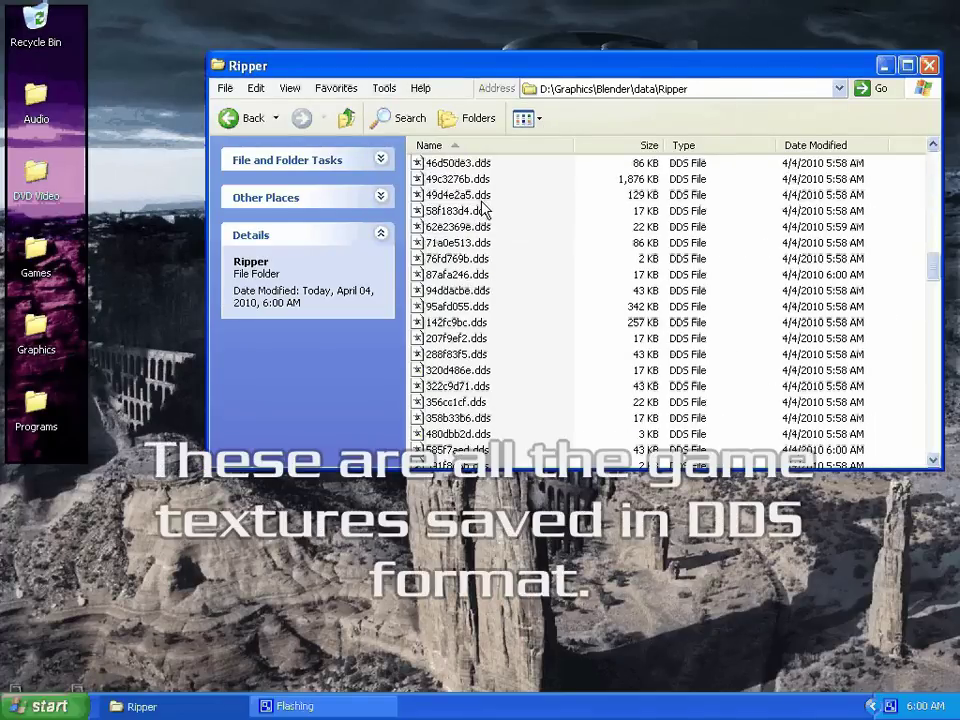
scroll(585, 255, "down", 10)
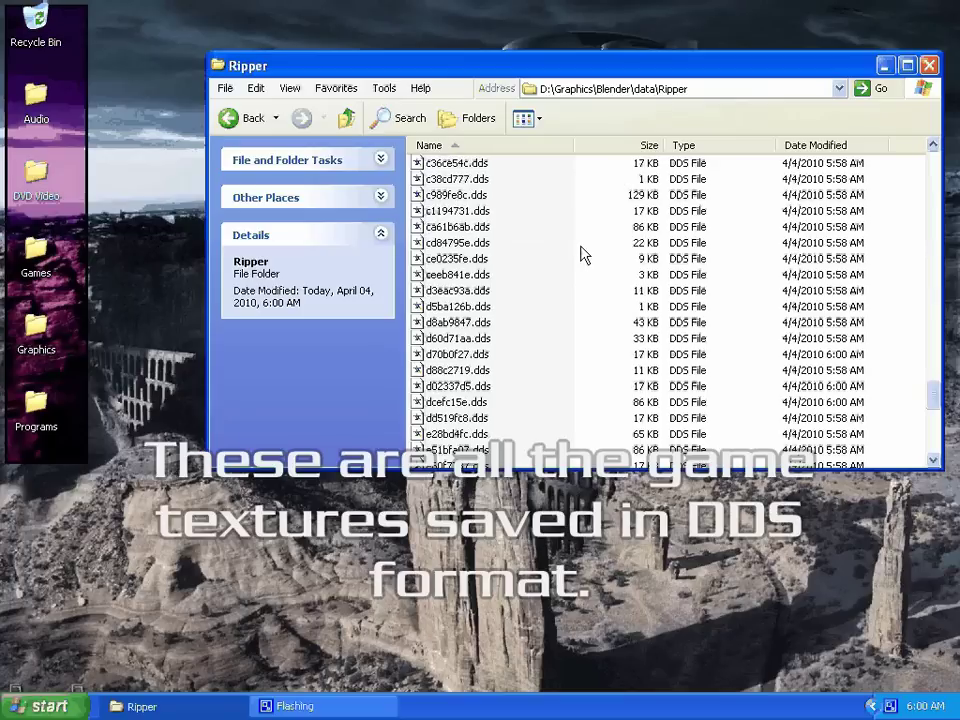
scroll(585, 255, "down", 10)
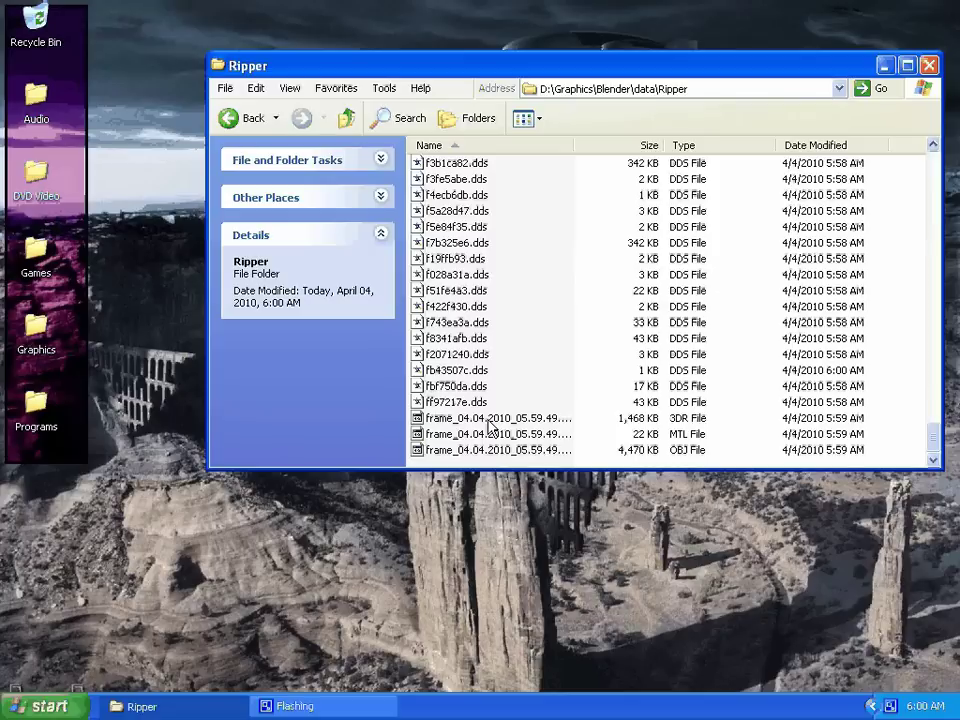
left_click_drag(573, 145, 659, 150)
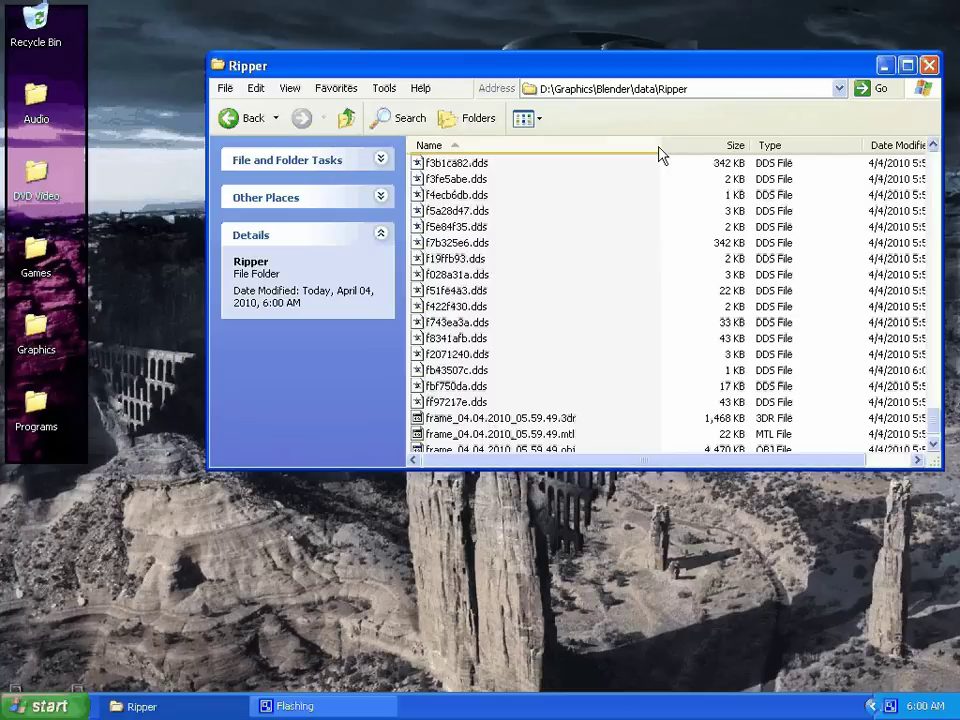
scroll(516, 437, "down", 1)
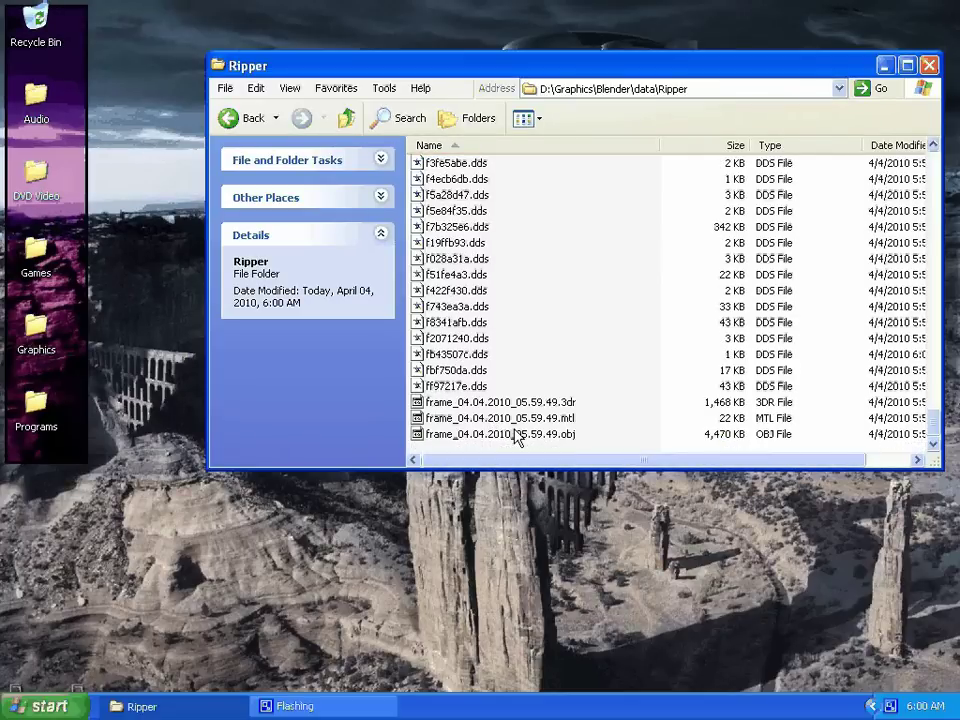
Step: Select the captured frame_04.04.2010_05.59.49 OBJ, MTL and 3DR files in turn
left_click(516, 435)
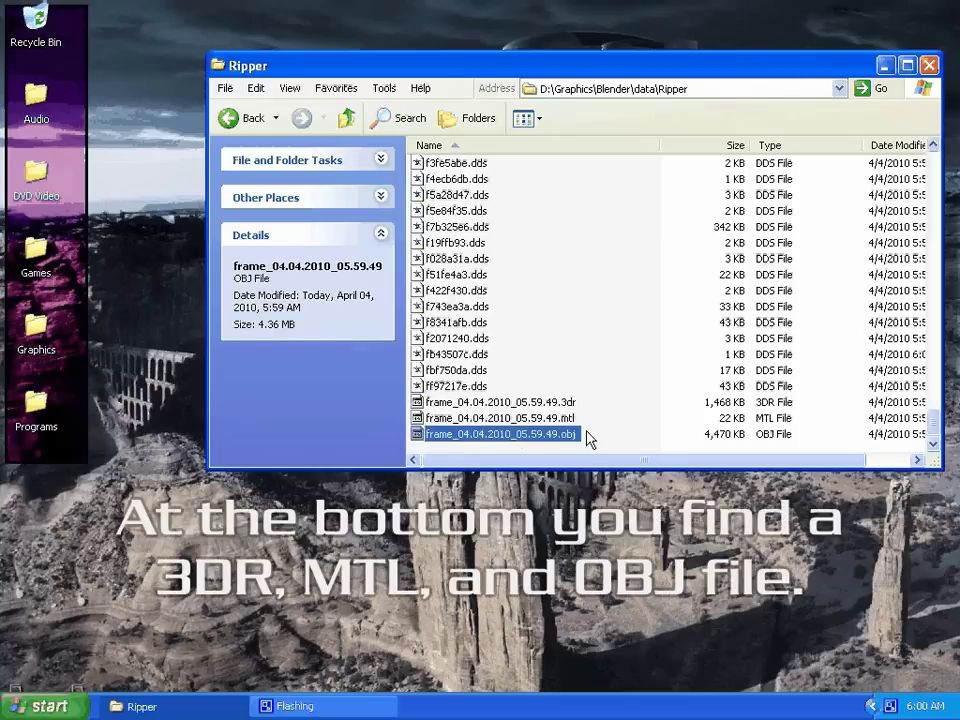
left_click(499, 415)
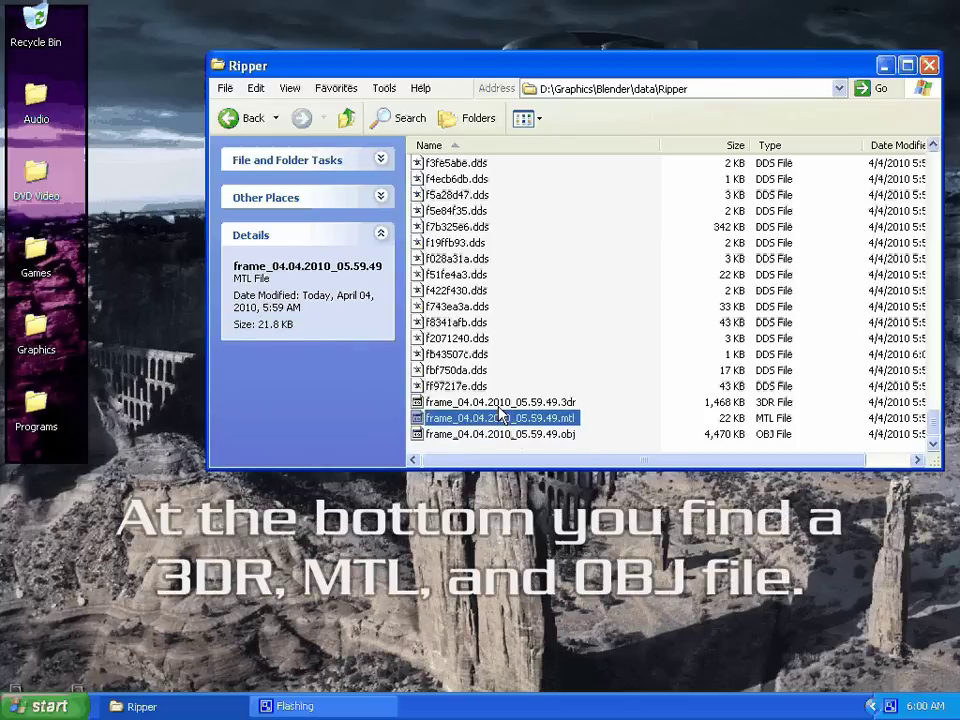
left_click(510, 403)
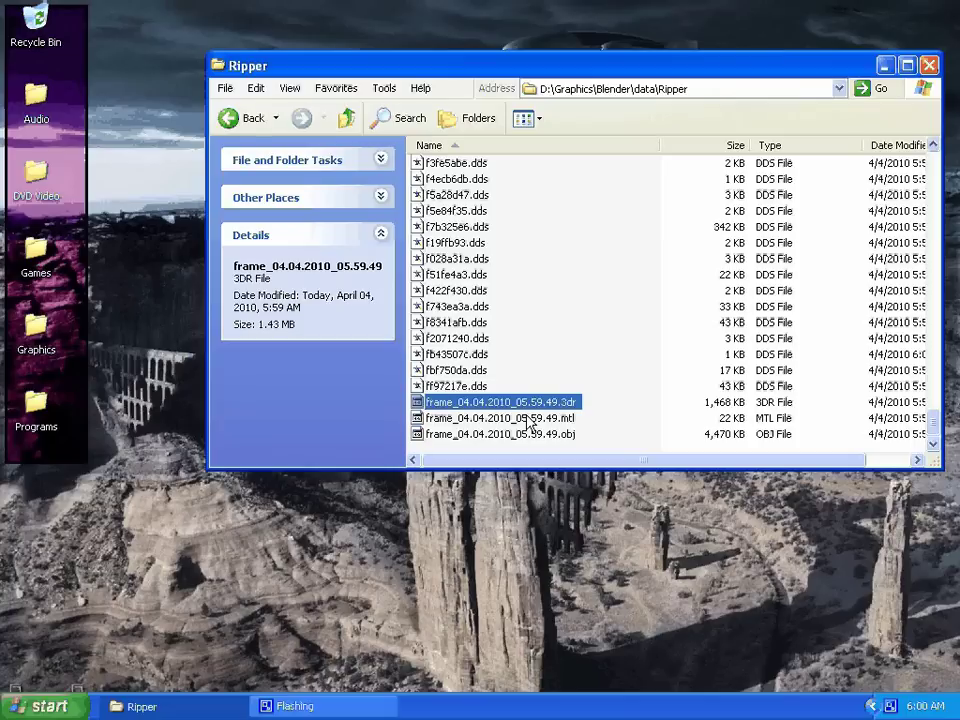
left_click(560, 434)
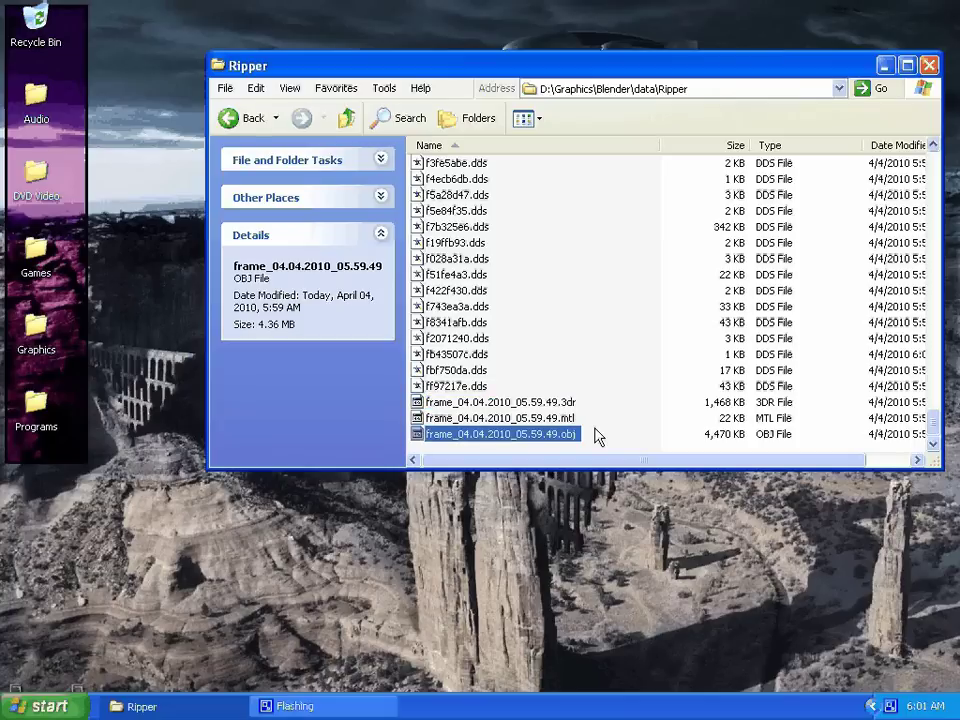
Step: Delete frame_04.04.2010_05.59.49.3dr, keeping that frame's MTL and OBJ files
left_click(570, 402)
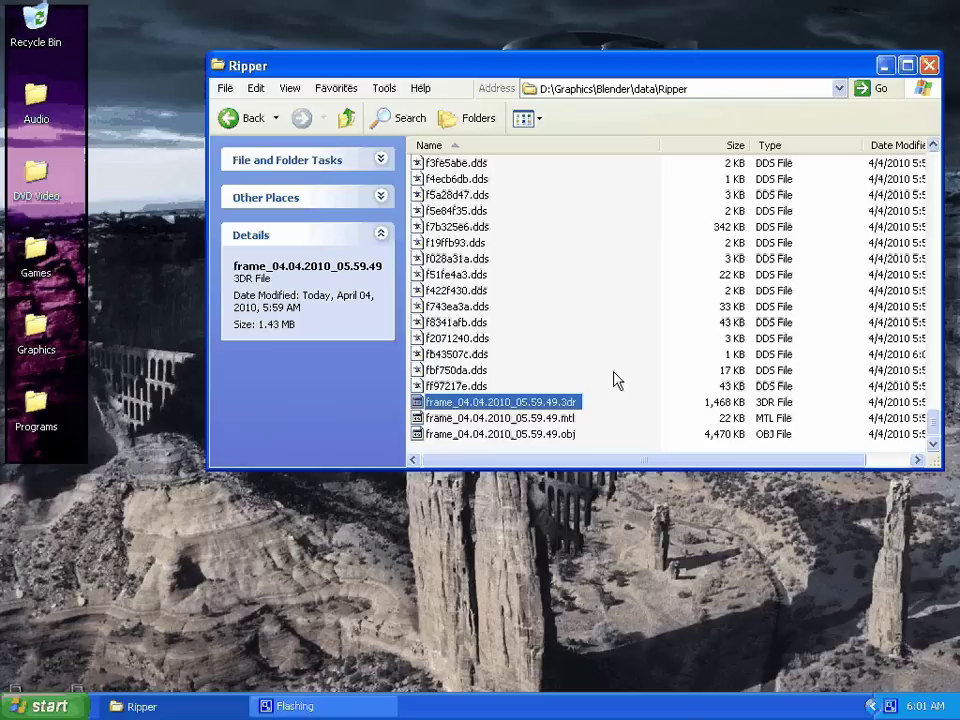
key("Delete")
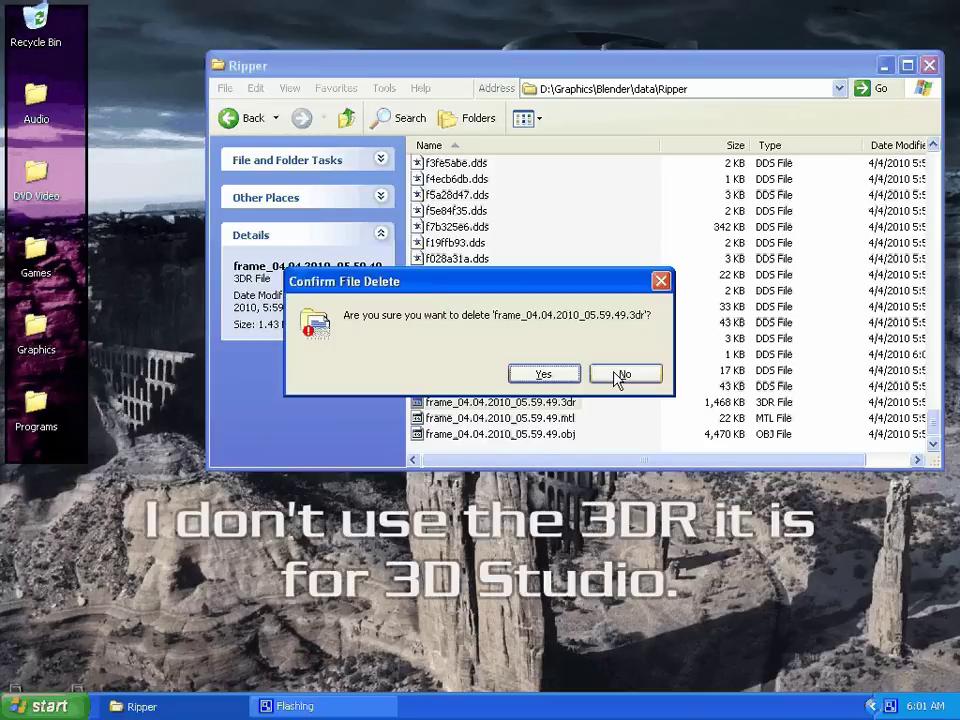
key("Return")
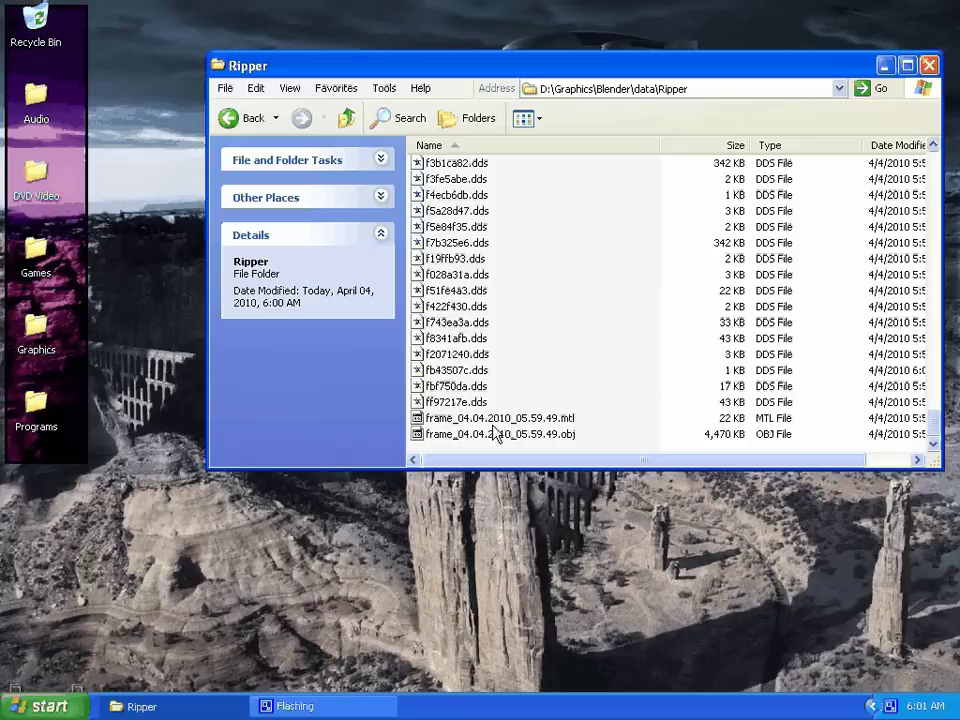
key("Home")
key("Down")
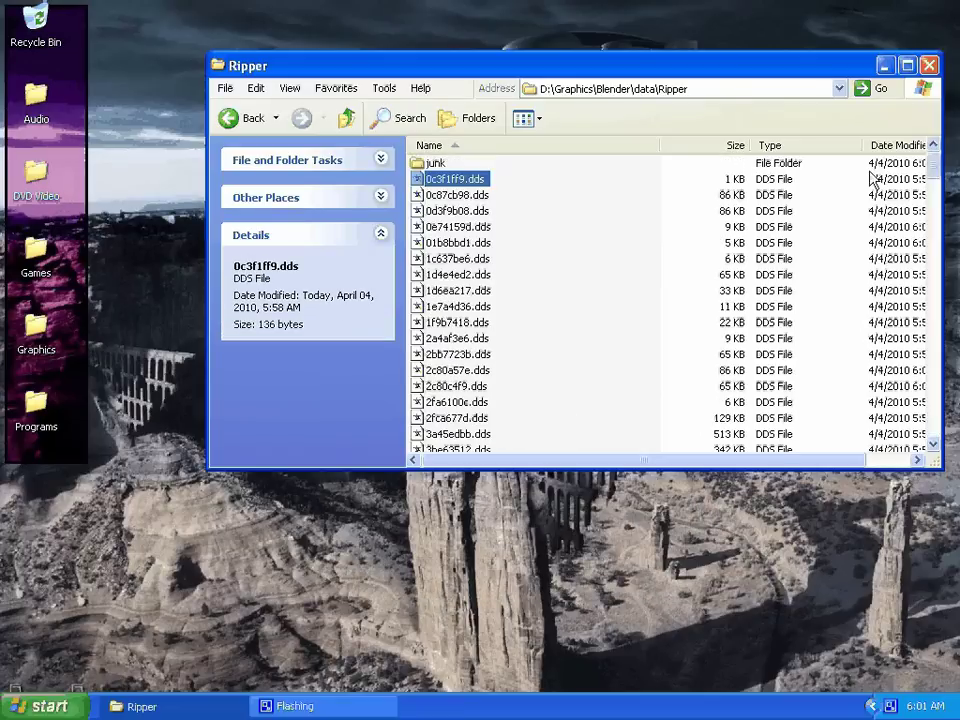
left_click_drag(932, 170, 948, 430)
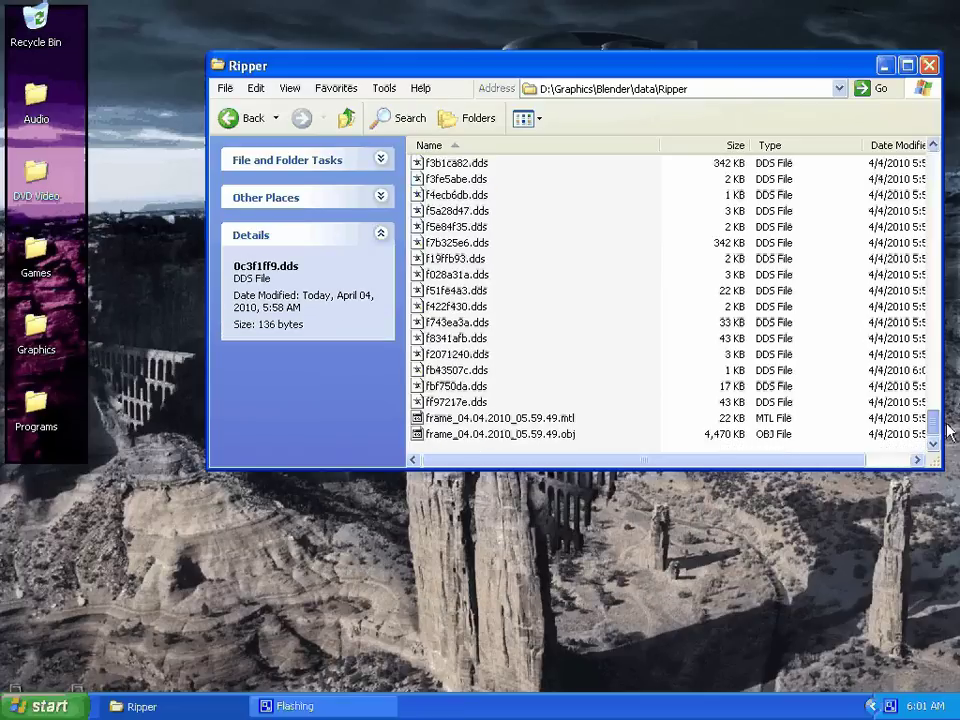
Step: Start a Wavefront OBJ import in Blender and pick frame_04.04.2010_05.59.49.obj from the Ripper folder
left_click(478, 403, "shift")
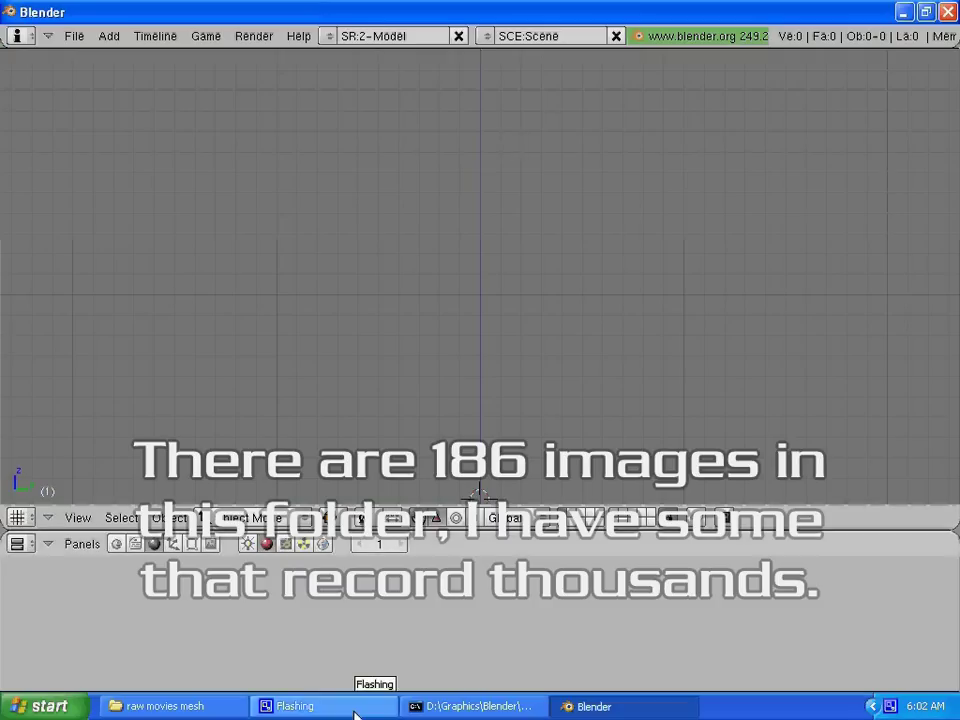
left_click(74, 36)
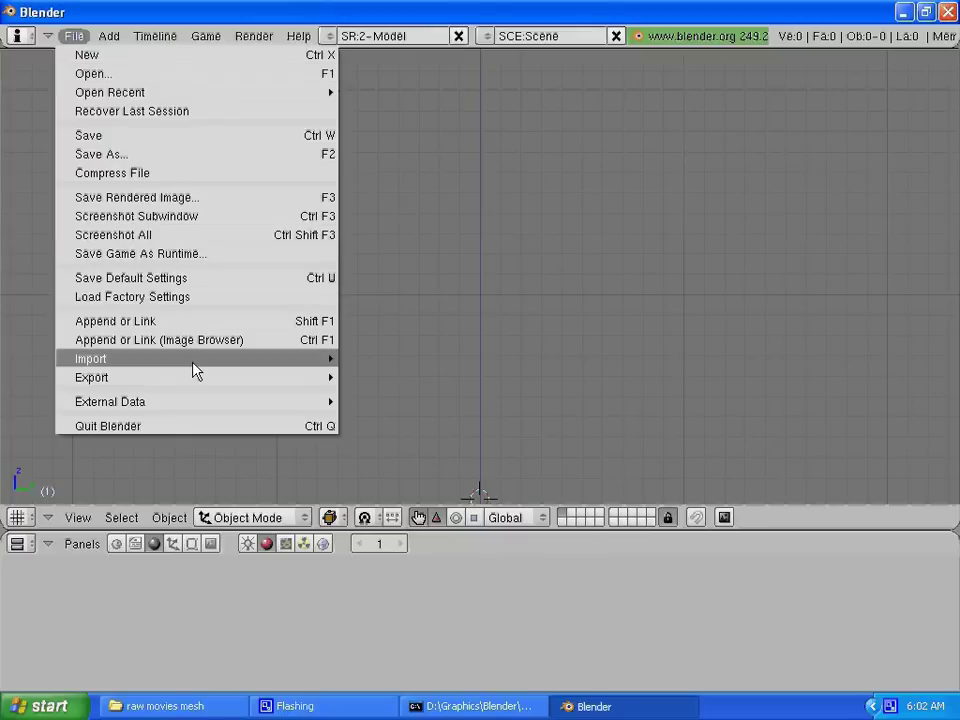
mouse_move(91, 358)
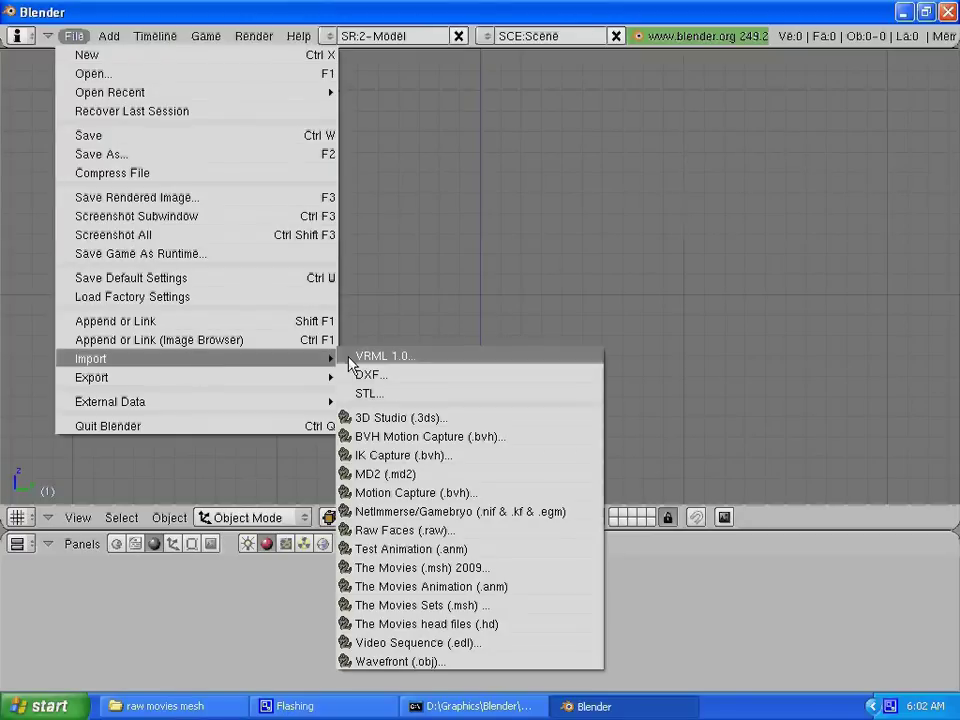
left_click(428, 663)
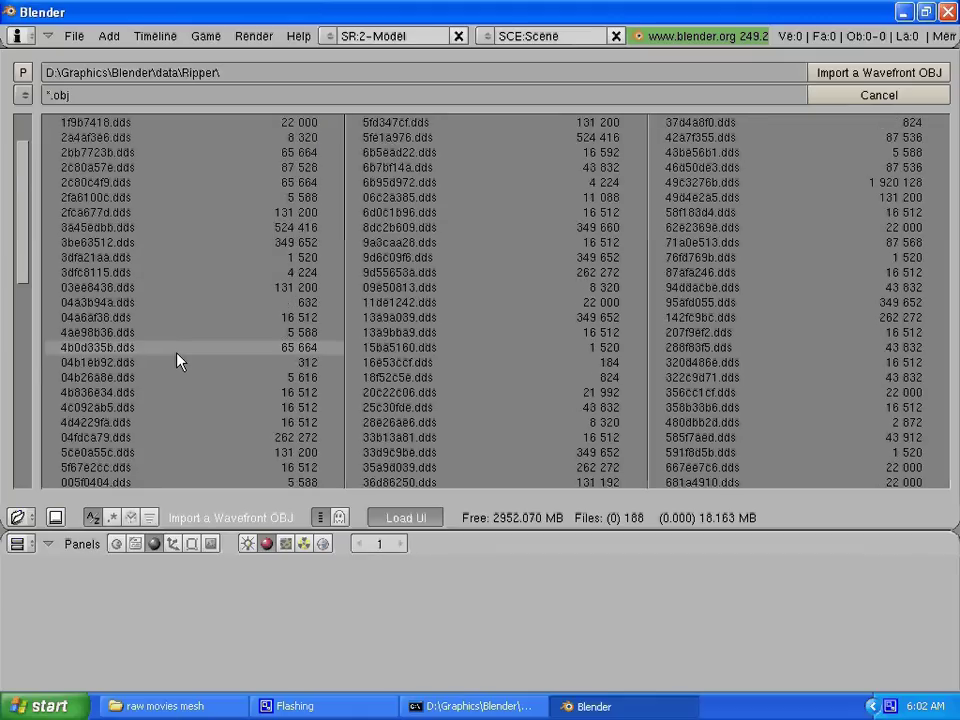
scroll(178, 360, "down", 2)
scroll(178, 369, "down", 2)
scroll(178, 366, "down", 2)
scroll(178, 373, "down", 2)
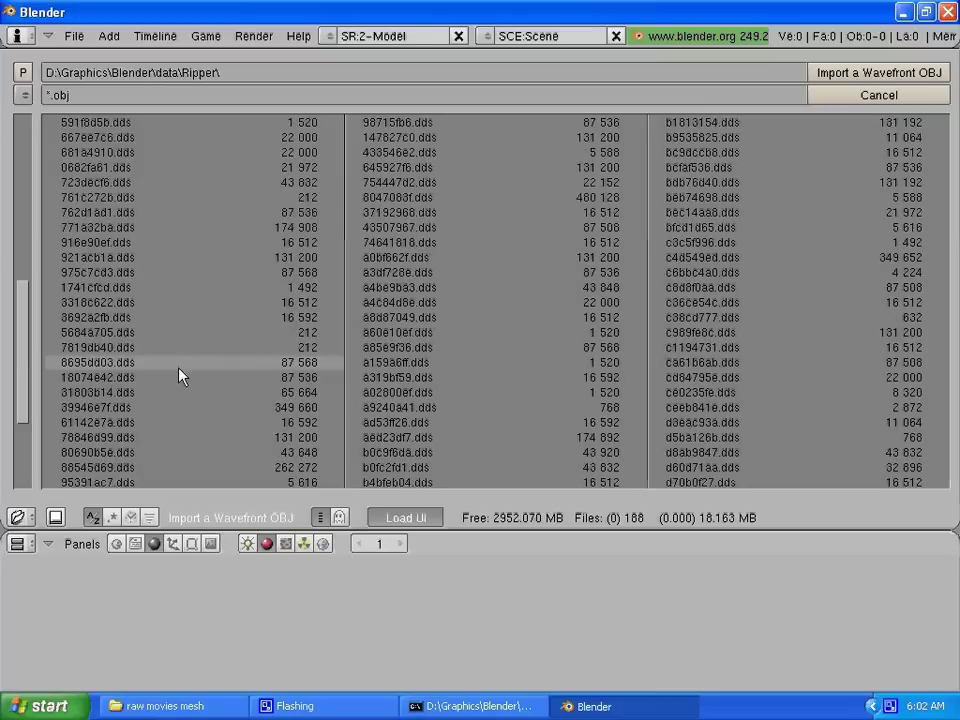
scroll(180, 375, "down", 2)
scroll(180, 377, "down", 2)
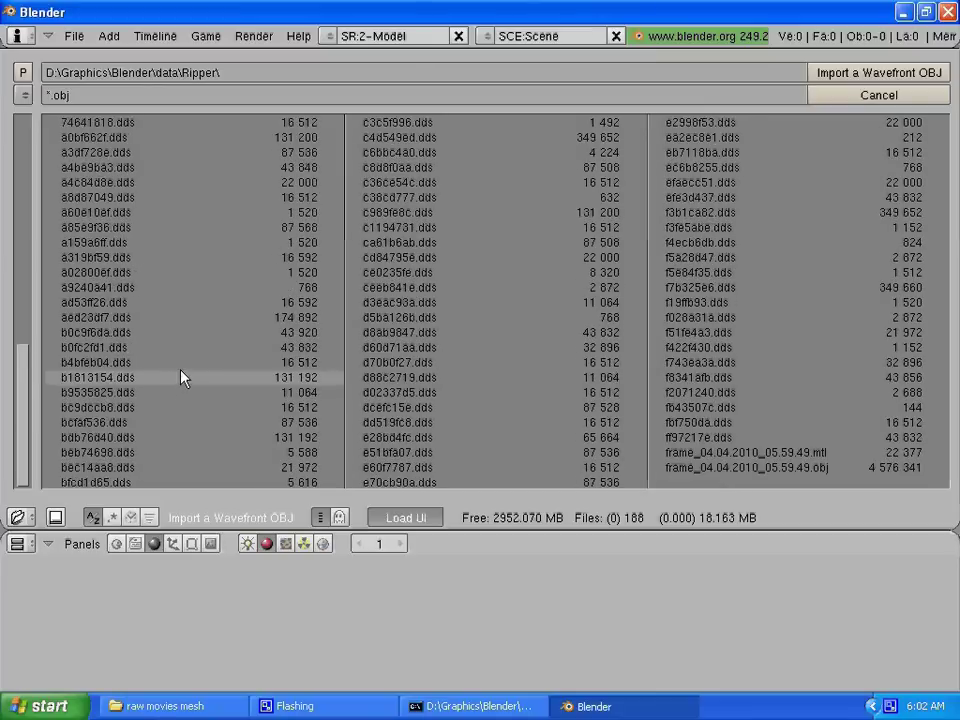
left_click(784, 470)
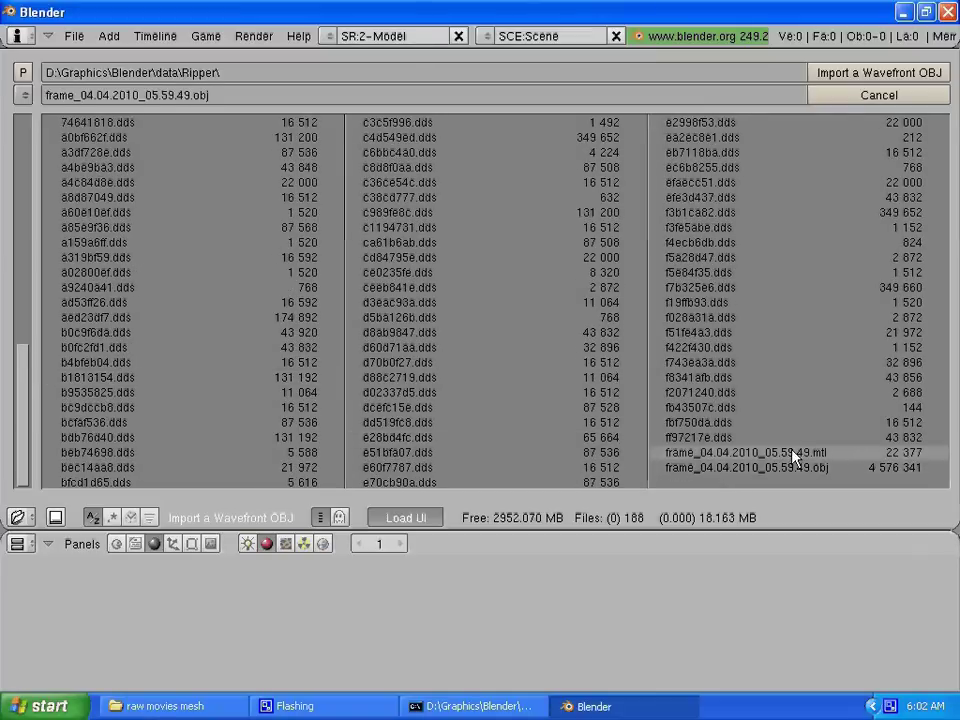
Step: Bring up the OBJ import options and enable splitting by Object and by Group
left_click(852, 74)
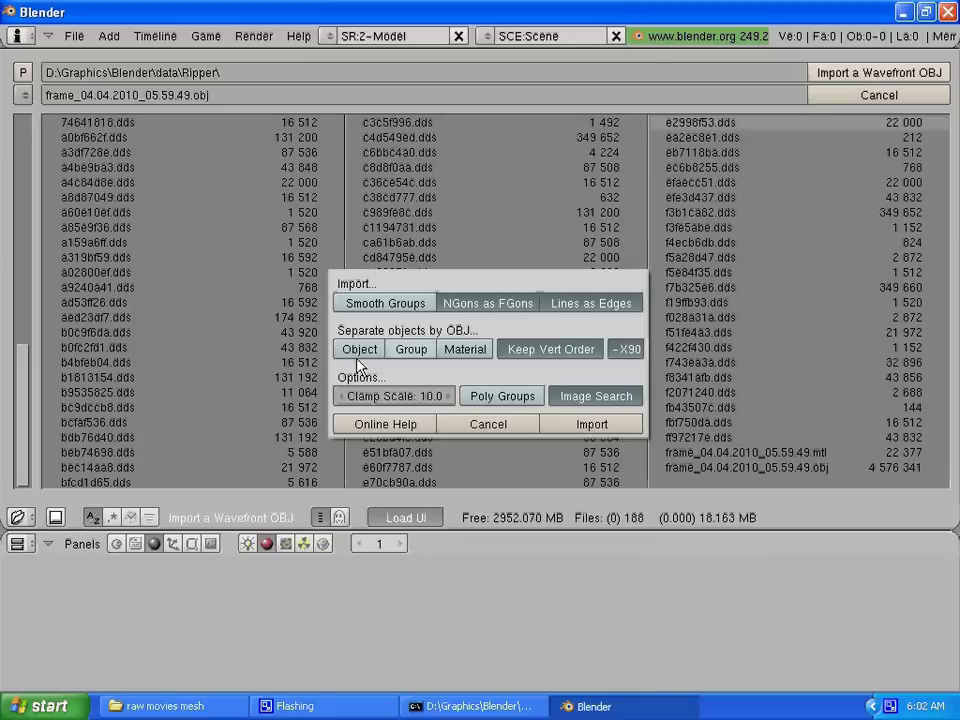
left_click(355, 350)
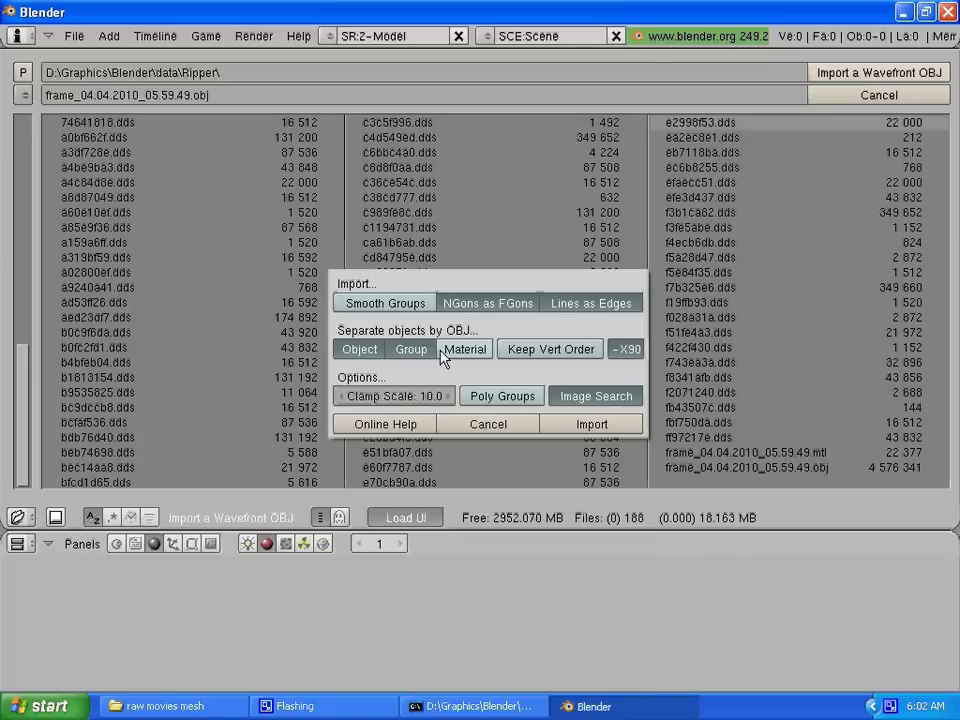
left_click(412, 350)
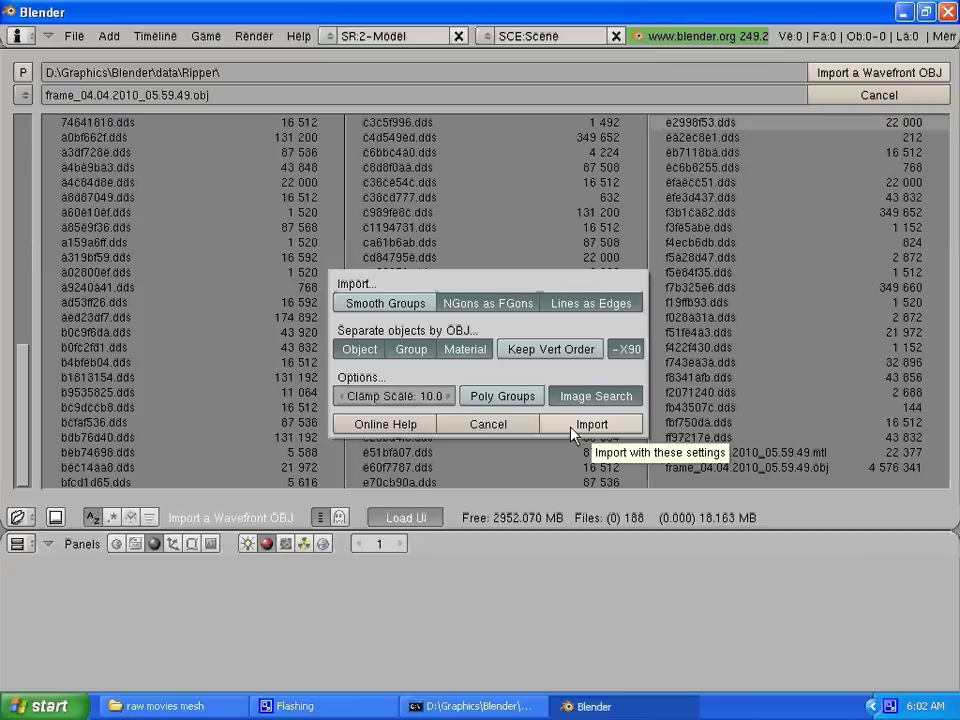
Step: Import frame_04.04.2010_05.59.49.obj with these settings and orbit to an angled view of it
left_click(573, 428)
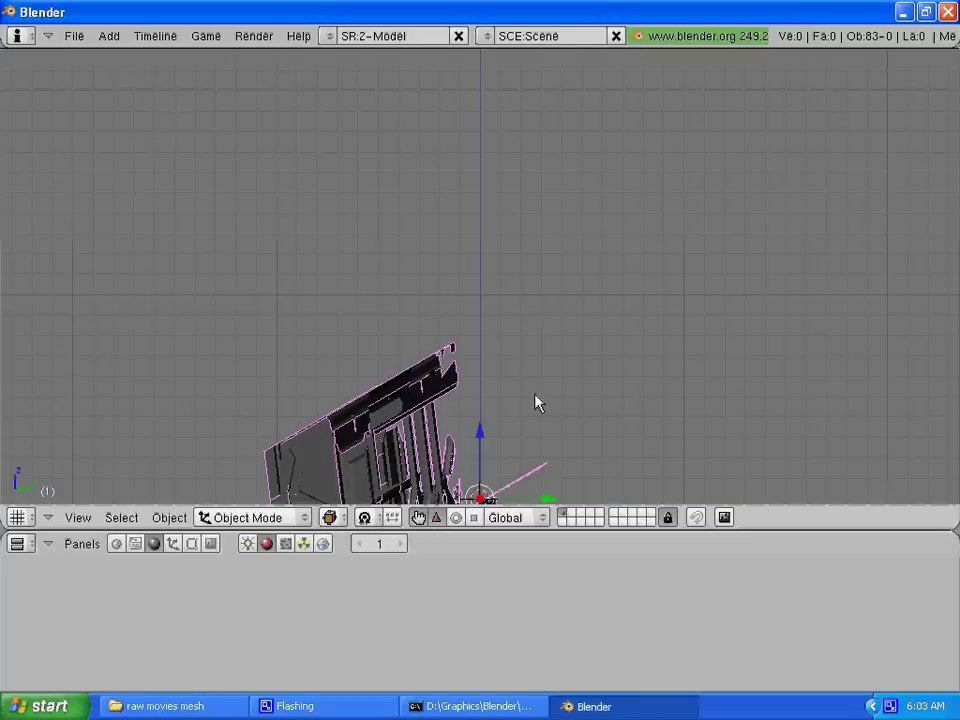
scroll(549, 401, "down", 2)
mouse_move(549, 401)
middle_mouse_down()
mouse_move(594, 274)
mouse_move(575, 325)
mouse_move(516, 366)
mouse_move(339, 375)
middle_mouse_up()
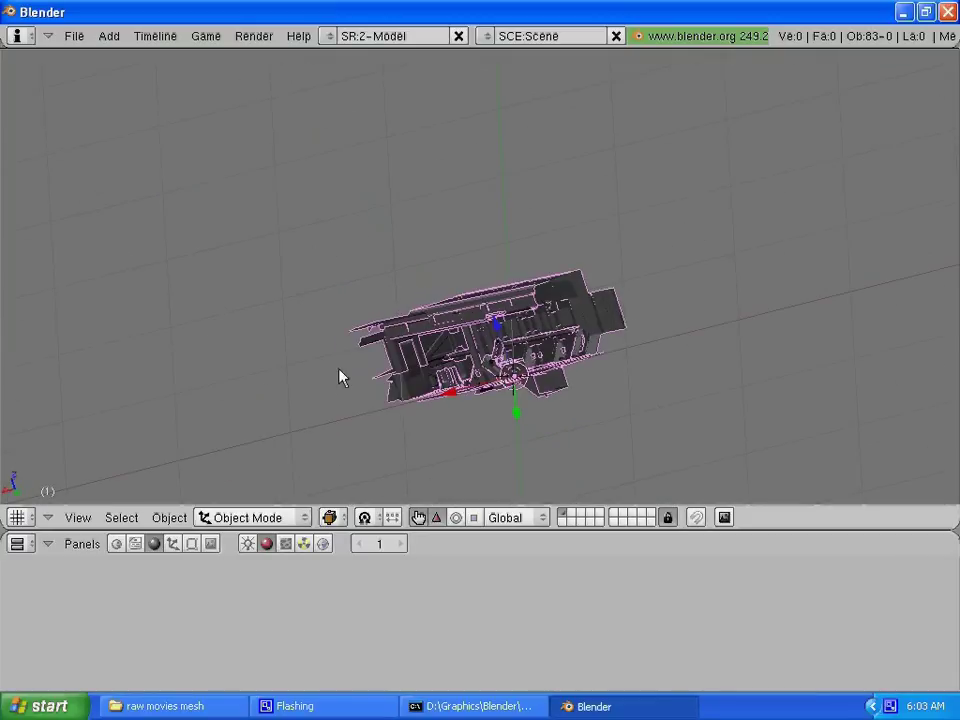
Step: Show the scene as Wireframe and zoom in on the two figures near the centre
left_click(330, 517)
left_click(331, 479)
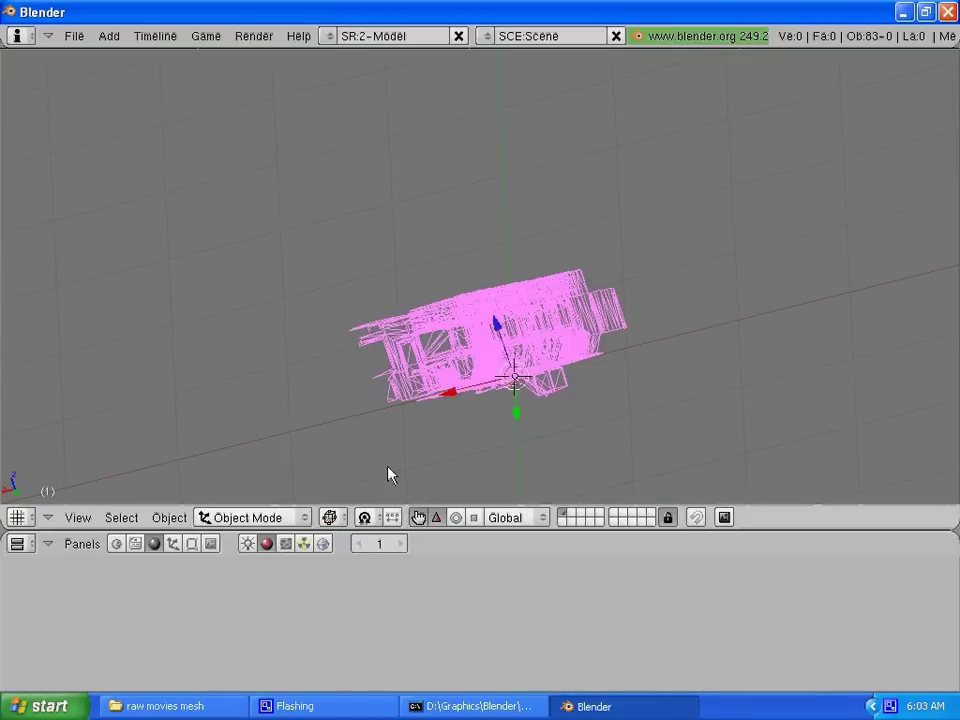
mouse_move(793, 274)
middle_mouse_down()
mouse_move(714, 360)
mouse_move(555, 313)
mouse_move(750, 294)
mouse_move(808, 270)
mouse_move(838, 302)
middle_mouse_up()
scroll(501, 392, "up", 3)
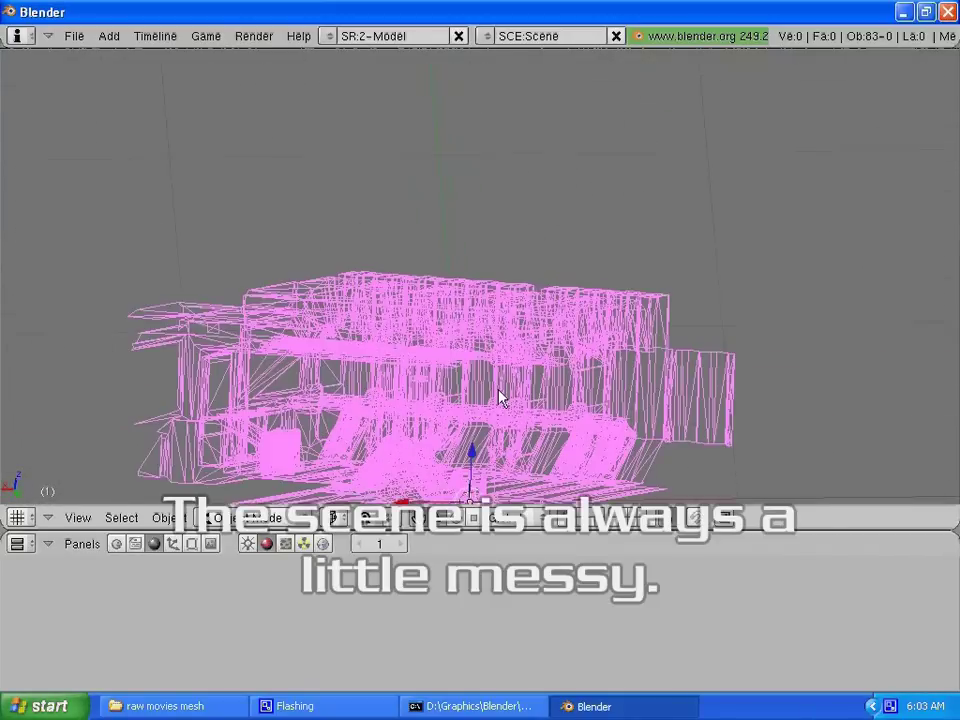
mouse_move(501, 392)
middle_mouse_down()
mouse_move(598, 383)
mouse_move(510, 437)
mouse_move(493, 427)
middle_mouse_up()
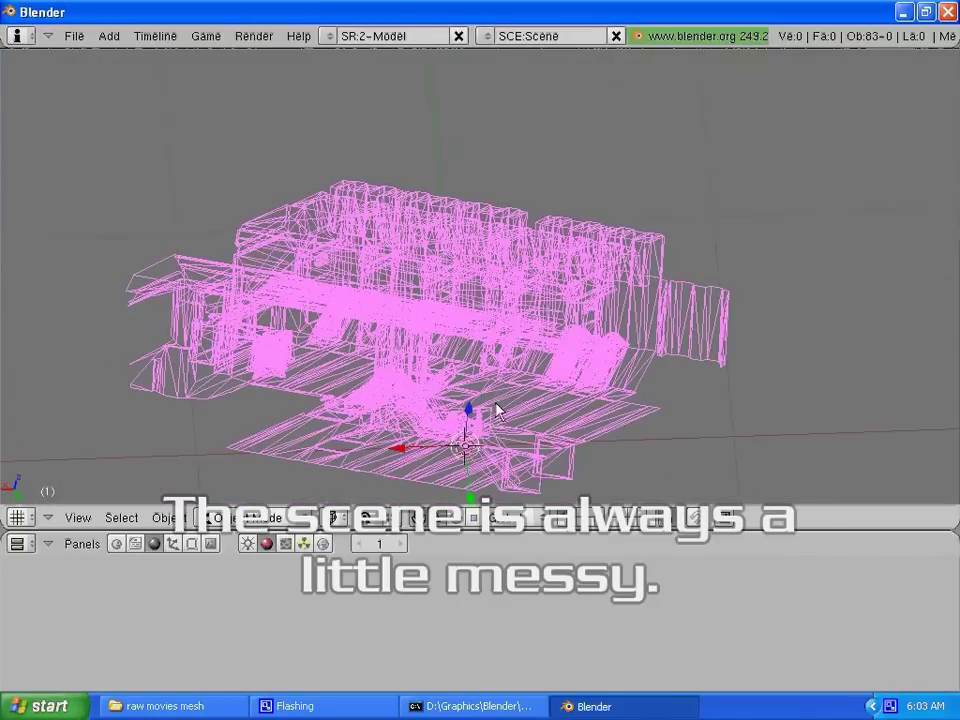
scroll(497, 409, "up", 2)
scroll(497, 409, "up", 2)
scroll(497, 409, "up", 3)
scroll(497, 409, "up", 2)
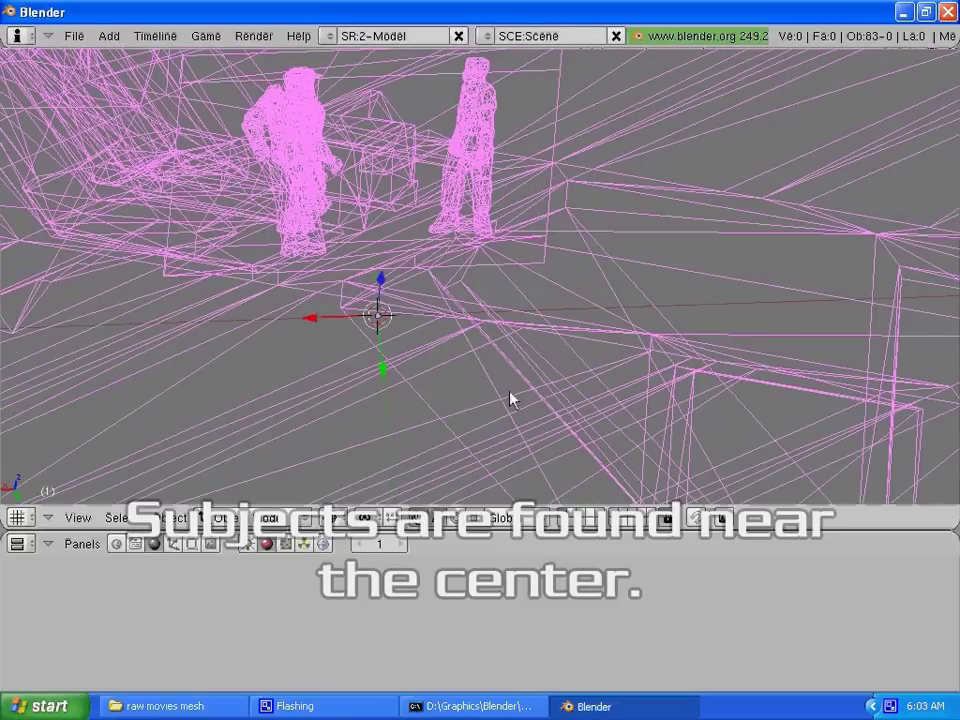
mouse_move(510, 396)
middle_mouse_down()
mouse_move(729, 225)
mouse_move(716, 218)
middle_mouse_up()
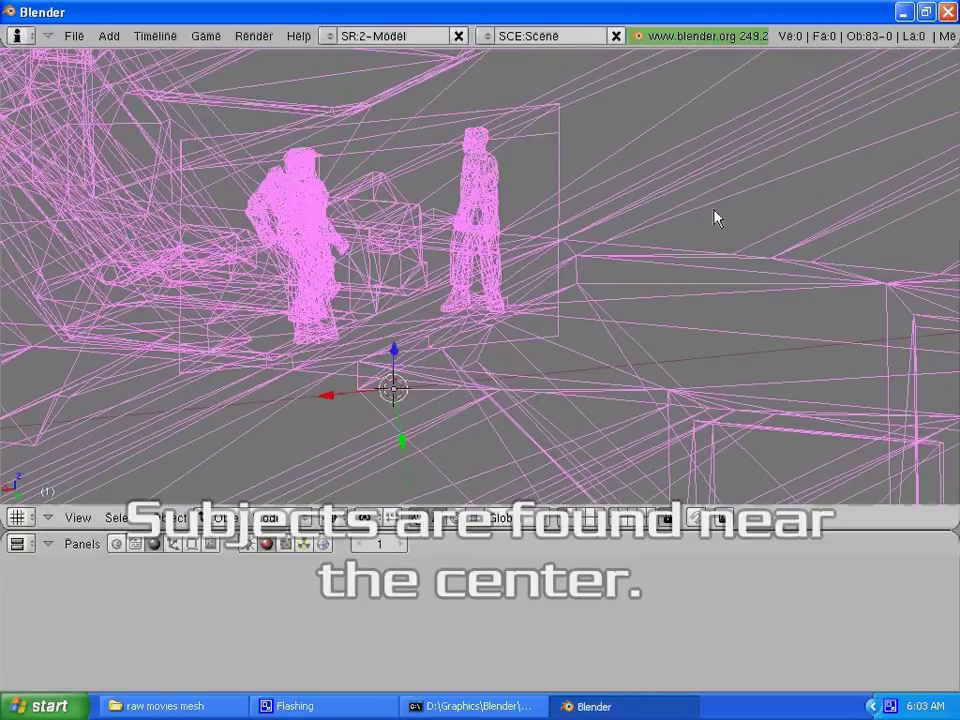
Step: Select the two human figures and the box-shaped object behind them
right_click(465, 228)
right_click(490, 258)
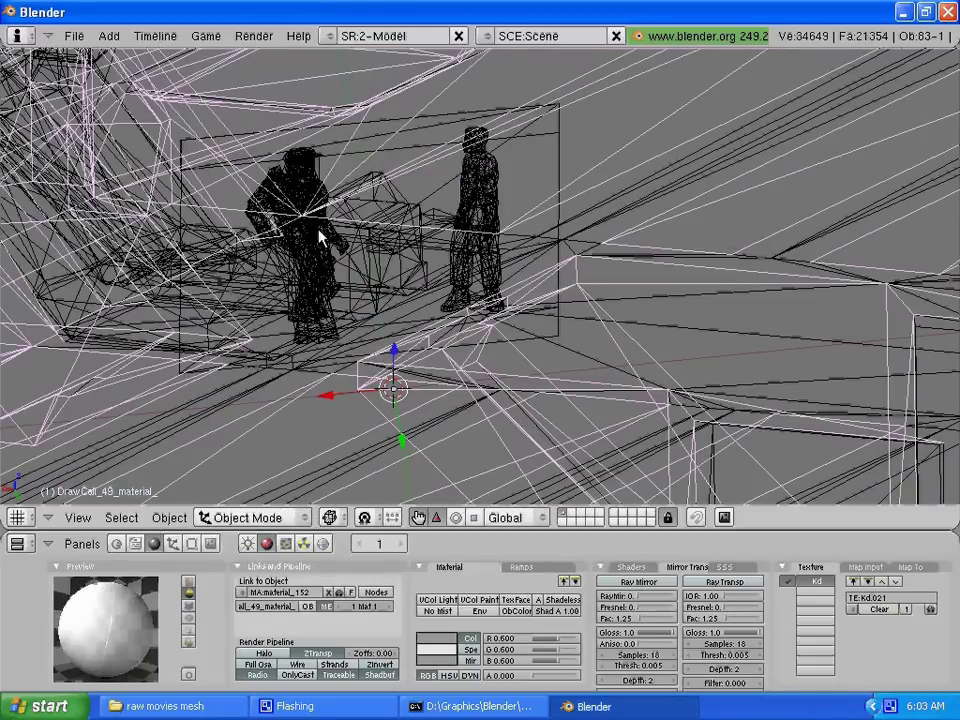
right_click(318, 250)
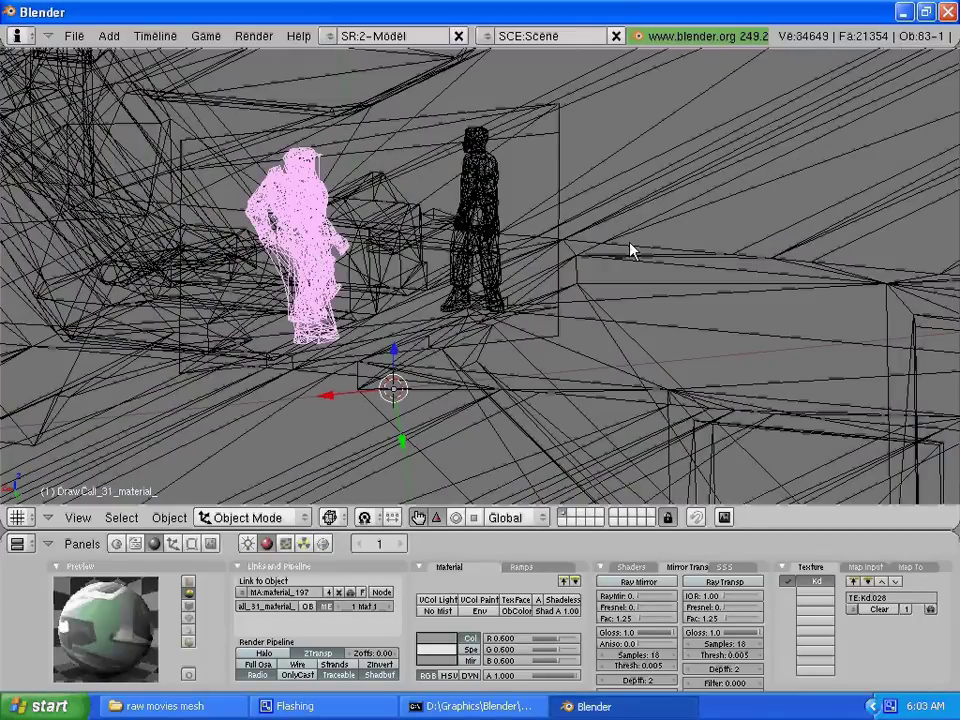
Step: Switch to Solid shading and orbit and zoom out to view the flat HUD plane
left_click(331, 517)
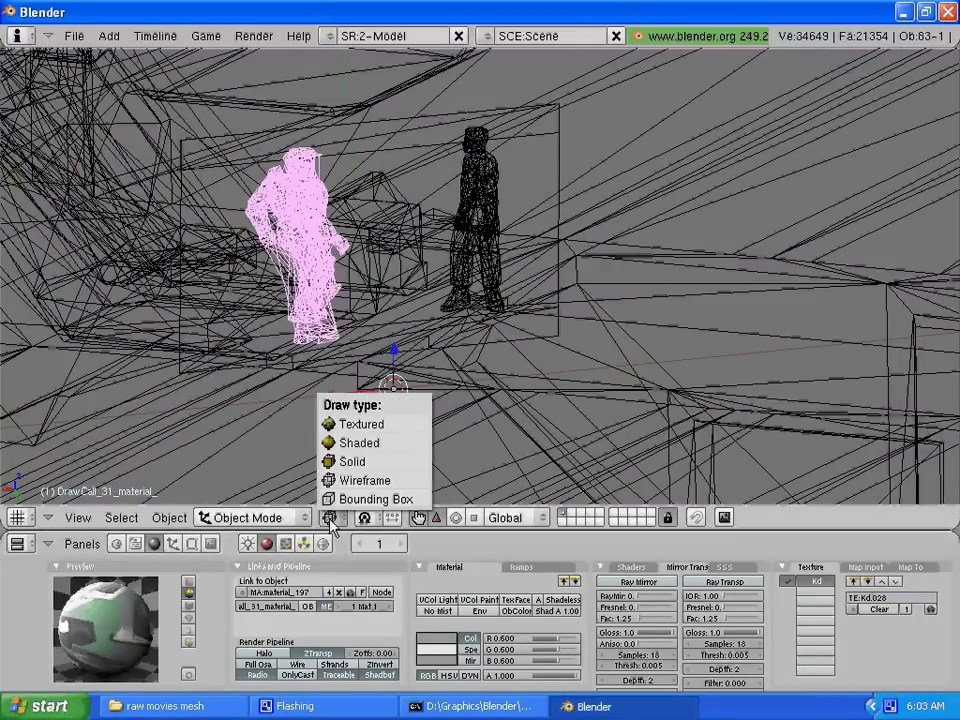
left_click(349, 462)
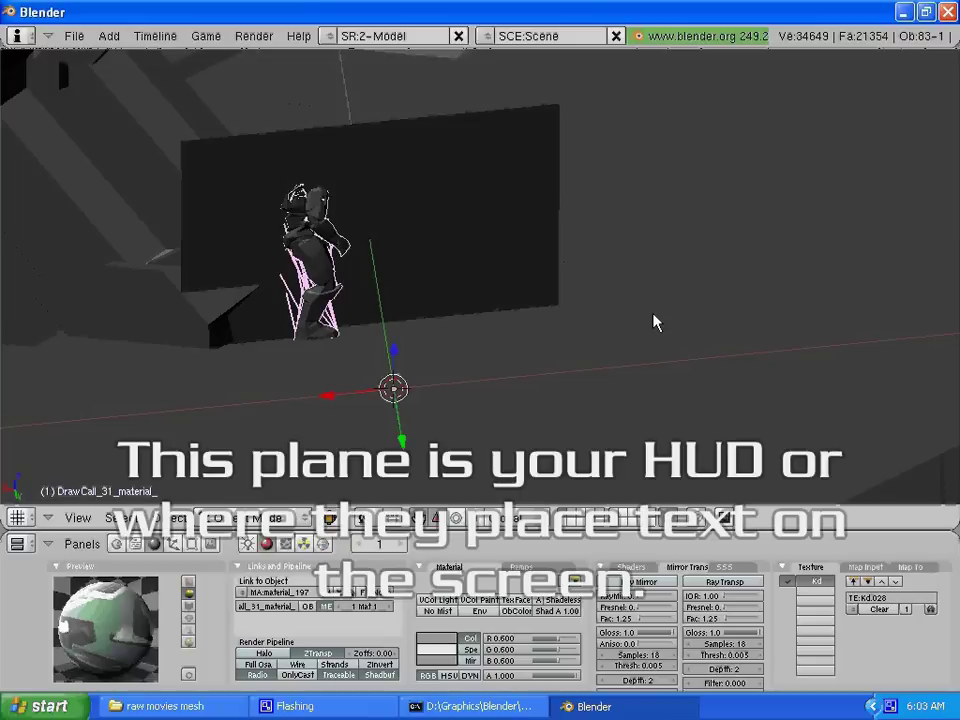
mouse_move(711, 304)
middle_mouse_down()
mouse_move(690, 321)
mouse_move(836, 296)
mouse_move(765, 303)
middle_mouse_up()
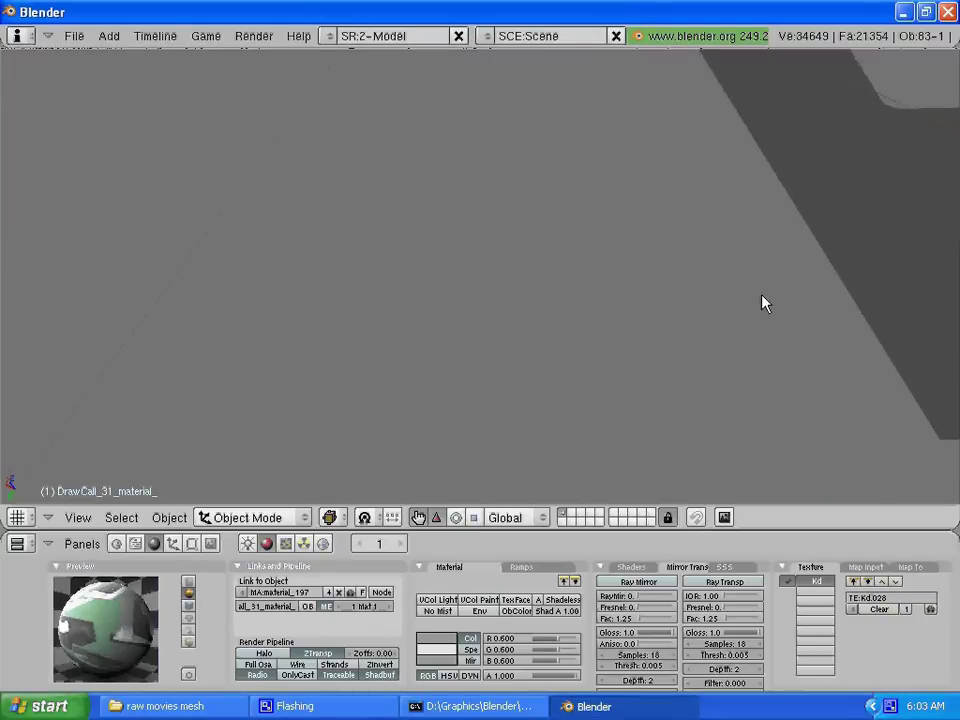
scroll(762, 303, "down", 1)
scroll(760, 305, "down", 1)
scroll(758, 309, "down", 2)
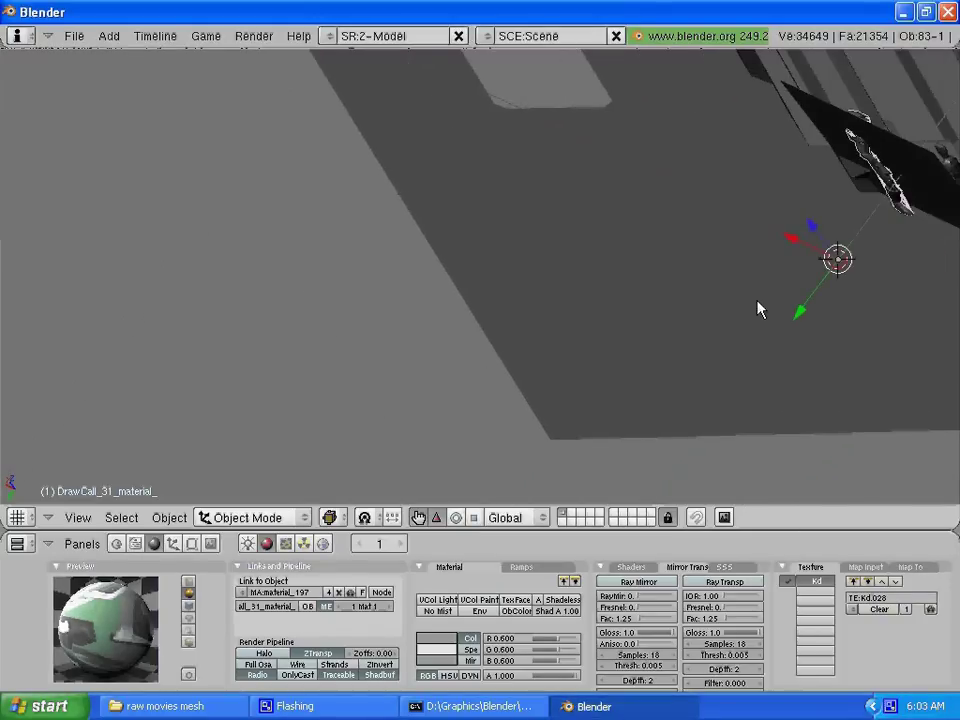
scroll(758, 309, "down", 2, "ctrl")
scroll(758, 309, "down", 1, "ctrl")
scroll(758, 309, "down", 2, "ctrl")
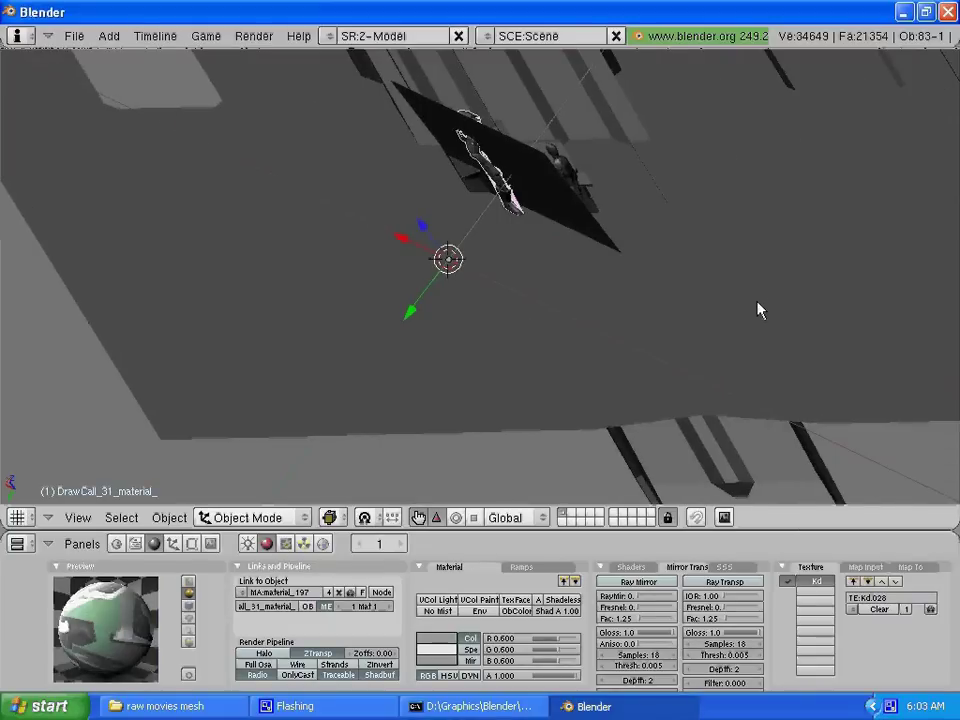
scroll(758, 309, "down", 1, "ctrl")
scroll(867, 270, "down", 1, "ctrl")
Step: Orbit around the selected figure and switch the viewport to Textured shading
mouse_move(867, 270)
middle_mouse_down()
mouse_move(780, 281)
mouse_move(890, 215)
mouse_move(469, 208)
mouse_move(484, 197)
mouse_move(480, 215)
middle_mouse_up()
scroll(469, 208, "up", 2)
left_click(330, 517)
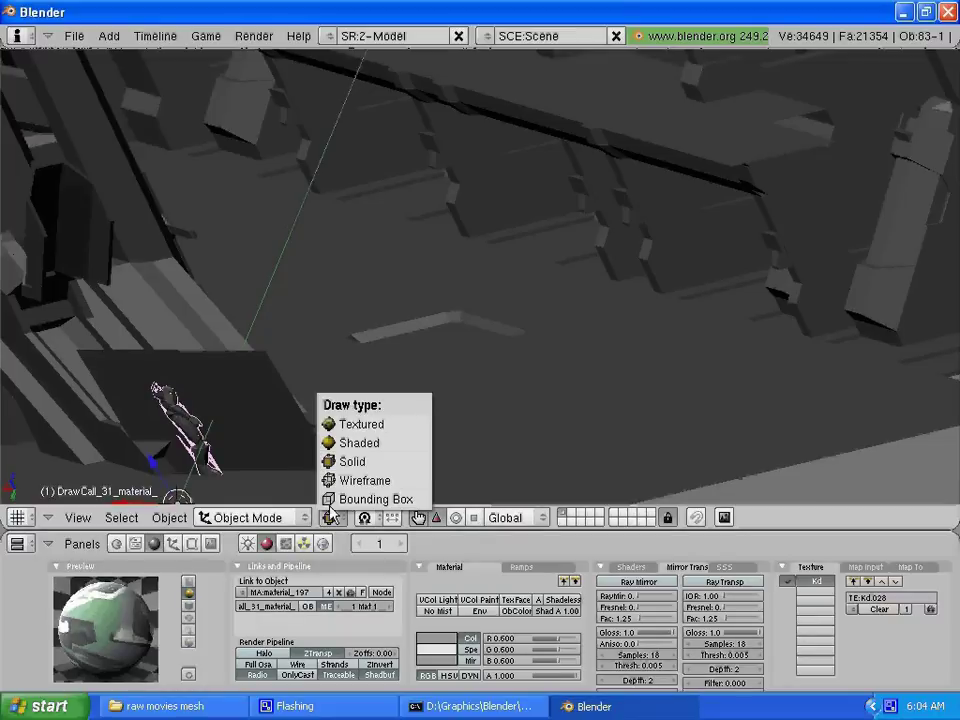
left_click(337, 426)
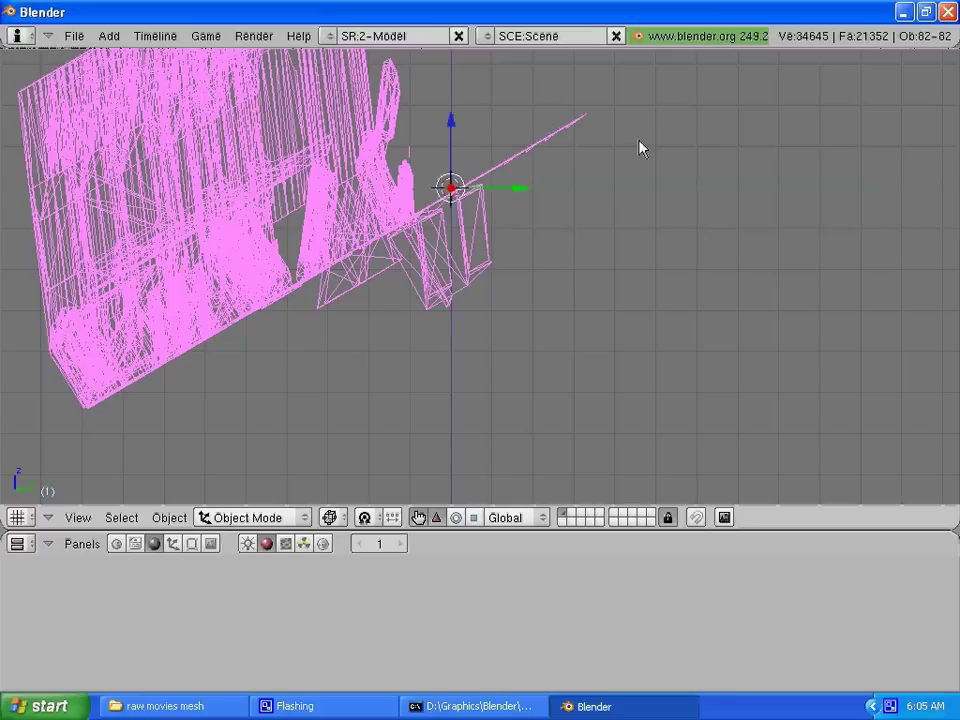
Step: Rotate the whole selected scene about 30 degrees so the floor is level and figures upright
key("r")
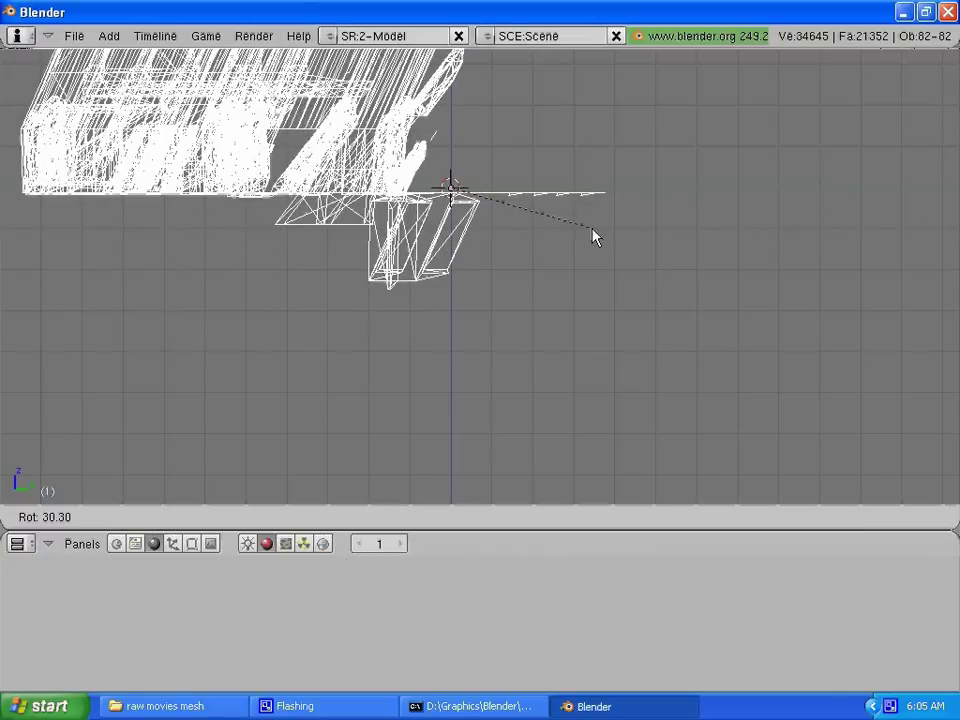
left_click(593, 236)
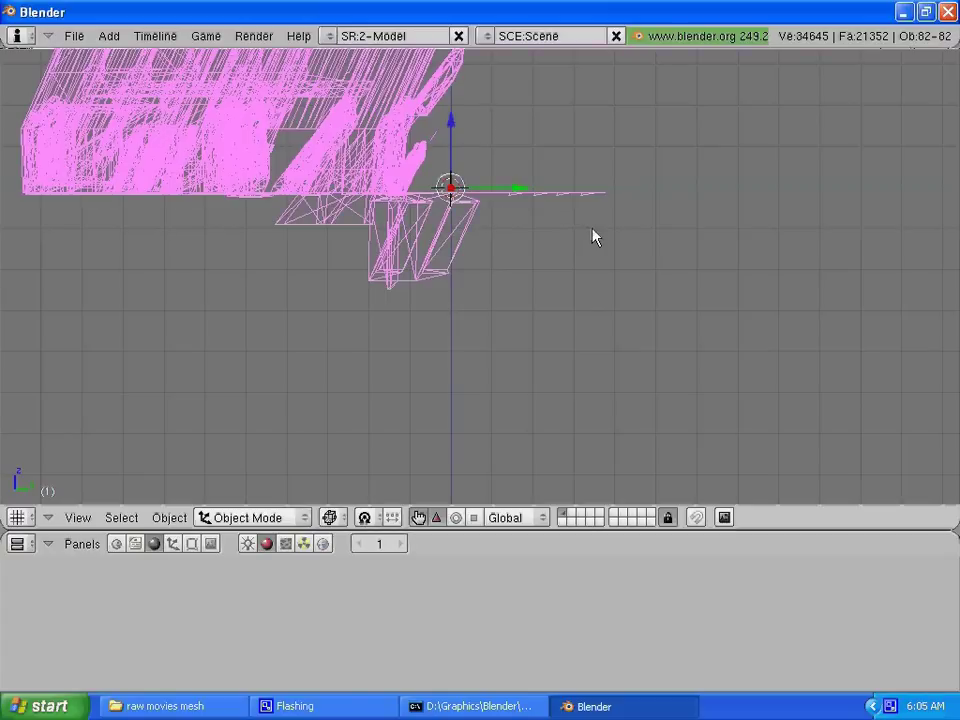
mouse_move(752, 165)
middle_mouse_down()
mouse_move(632, 210)
mouse_move(513, 220)
middle_mouse_up()
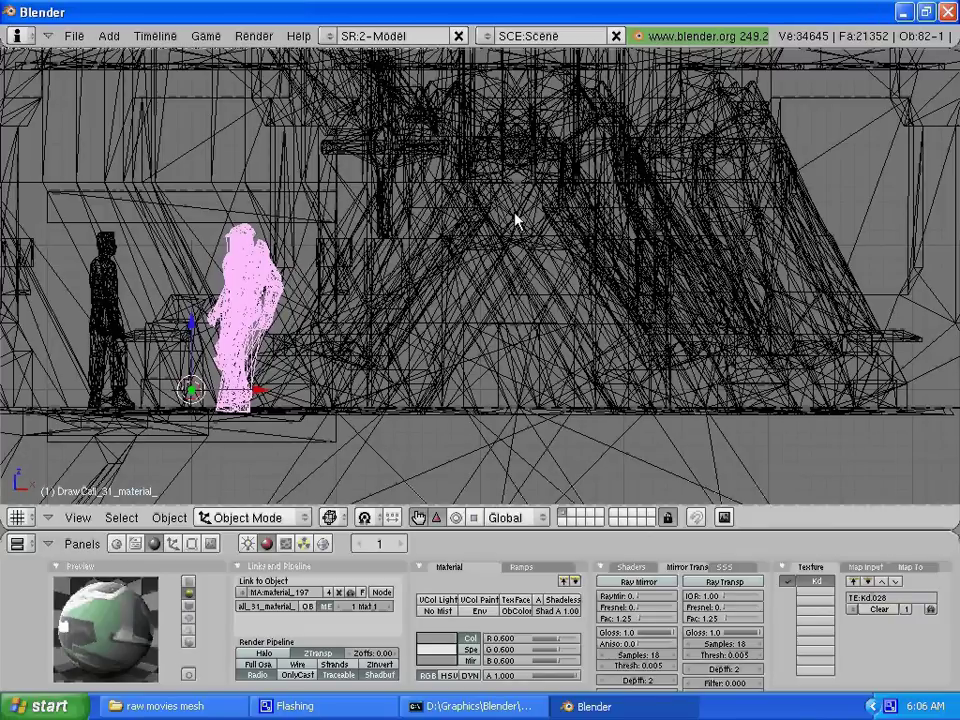
Step: In side view, enter Edit Mode on the leaning figure and open the Mesh menu
key("KP_3")
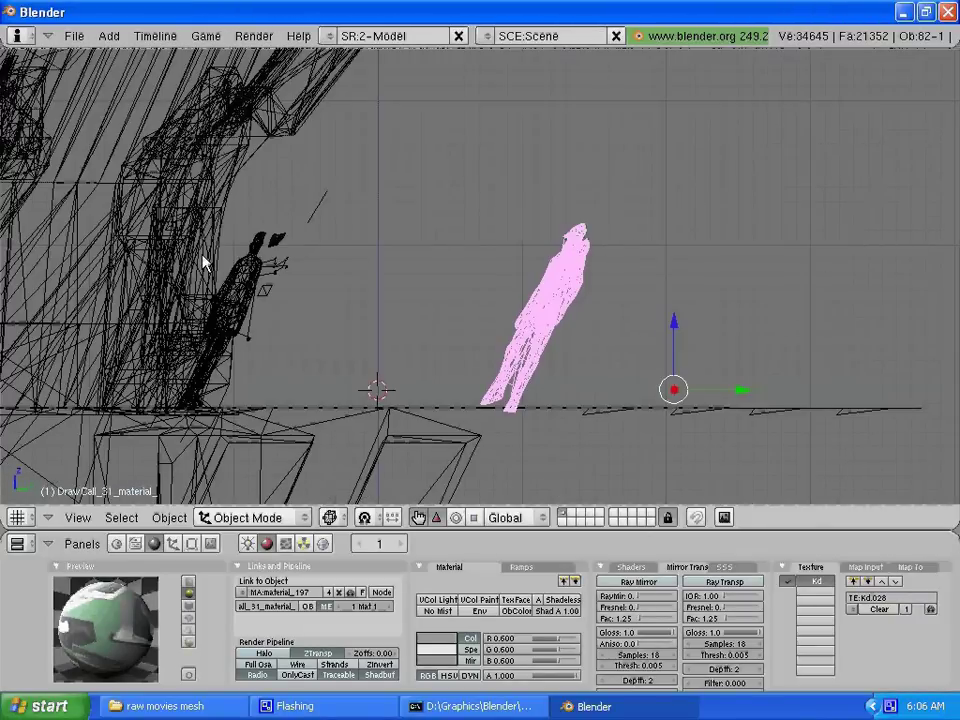
key("Tab")
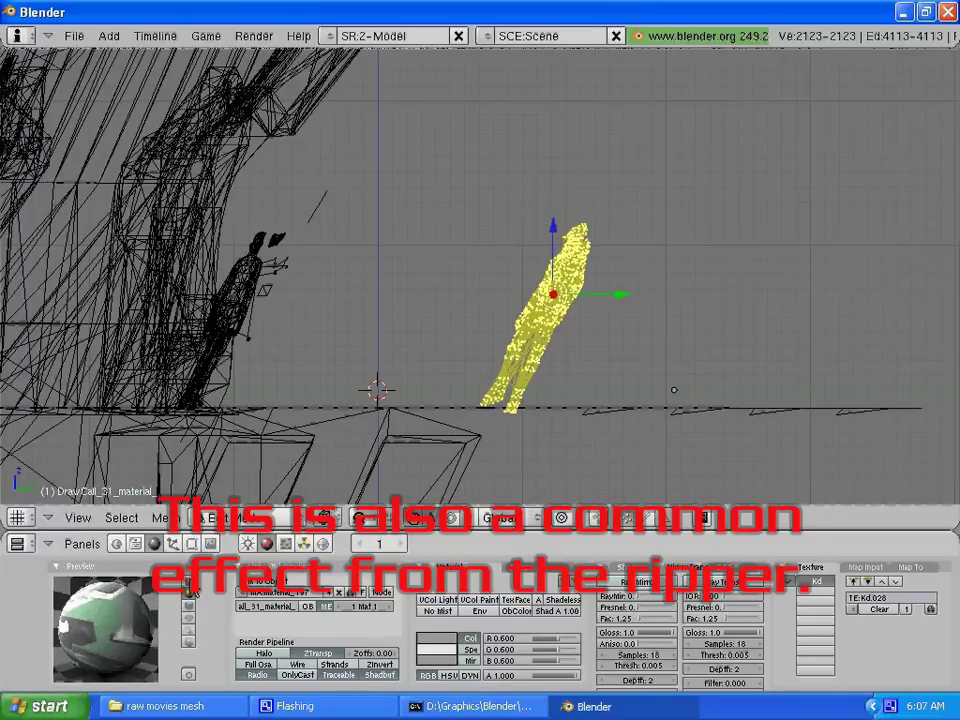
left_click(166, 518)
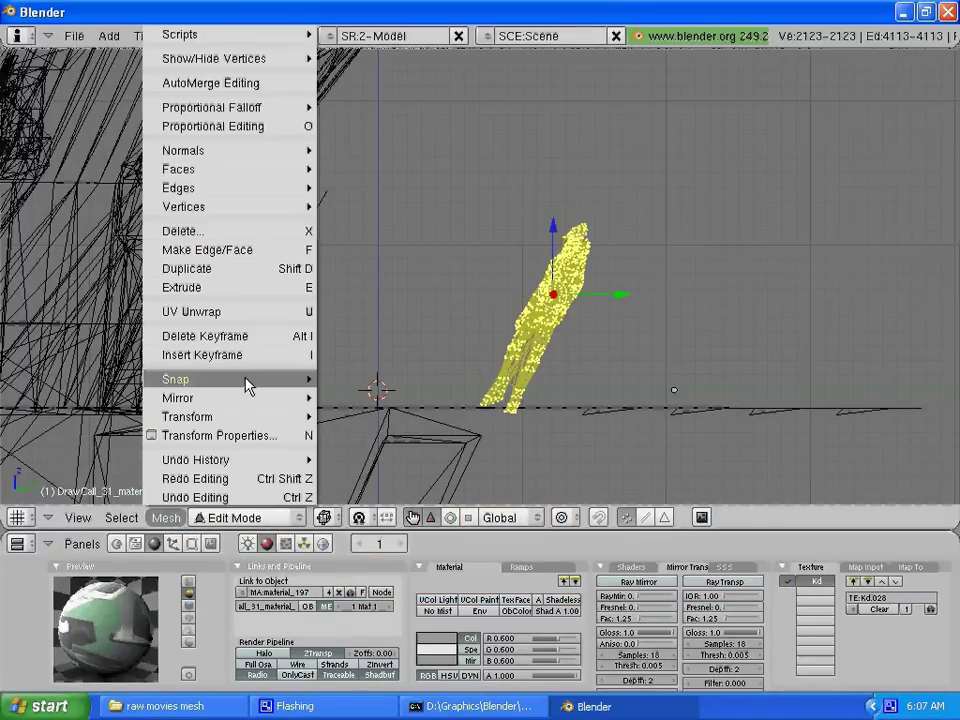
mouse_move(188, 416)
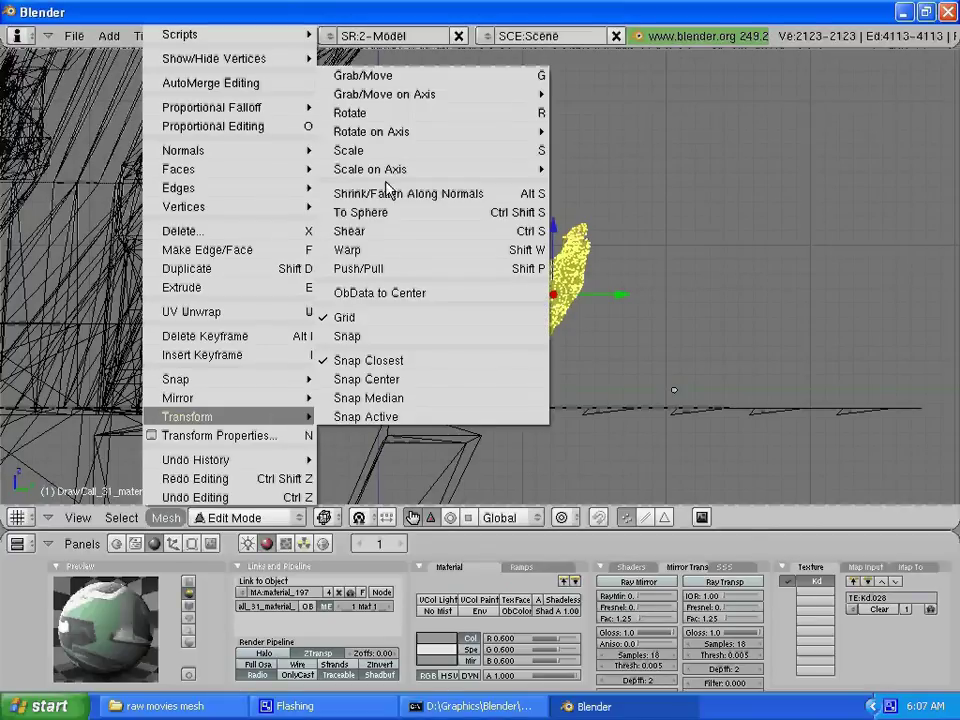
Step: Apply a -0.5 shear to the yellow figure's mesh to straighten it
left_click(414, 231)
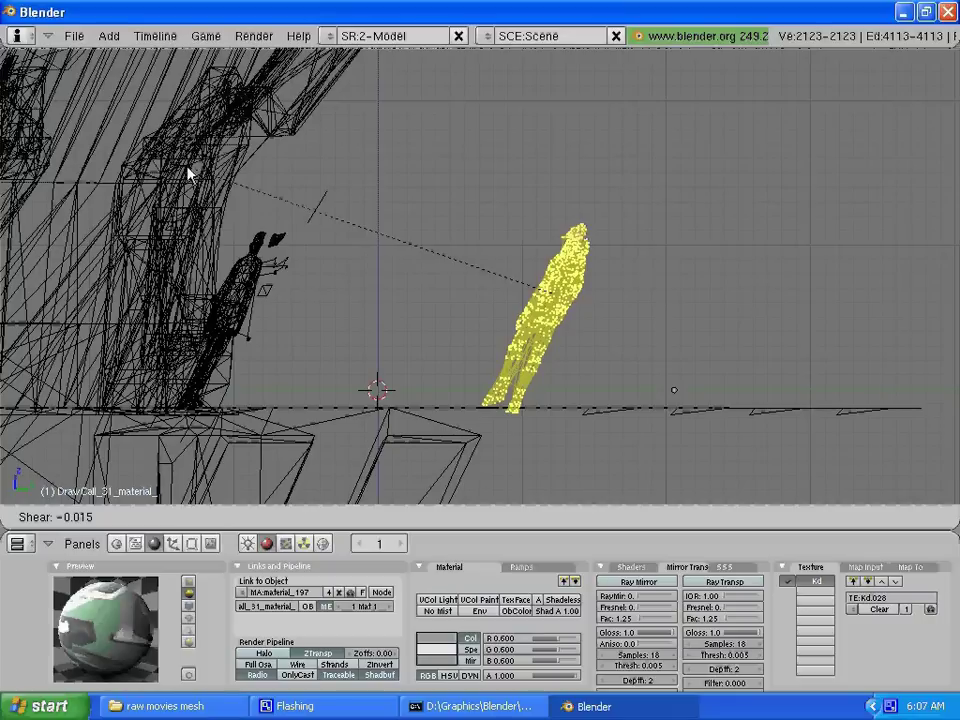
type("0")
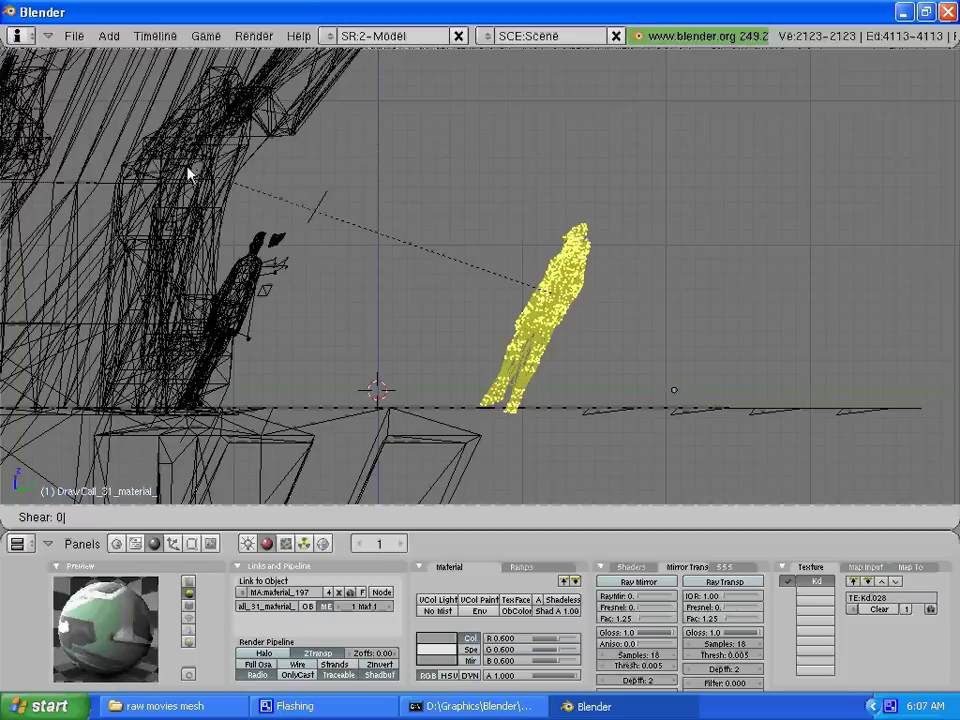
key("BackSpace")
type("-1")
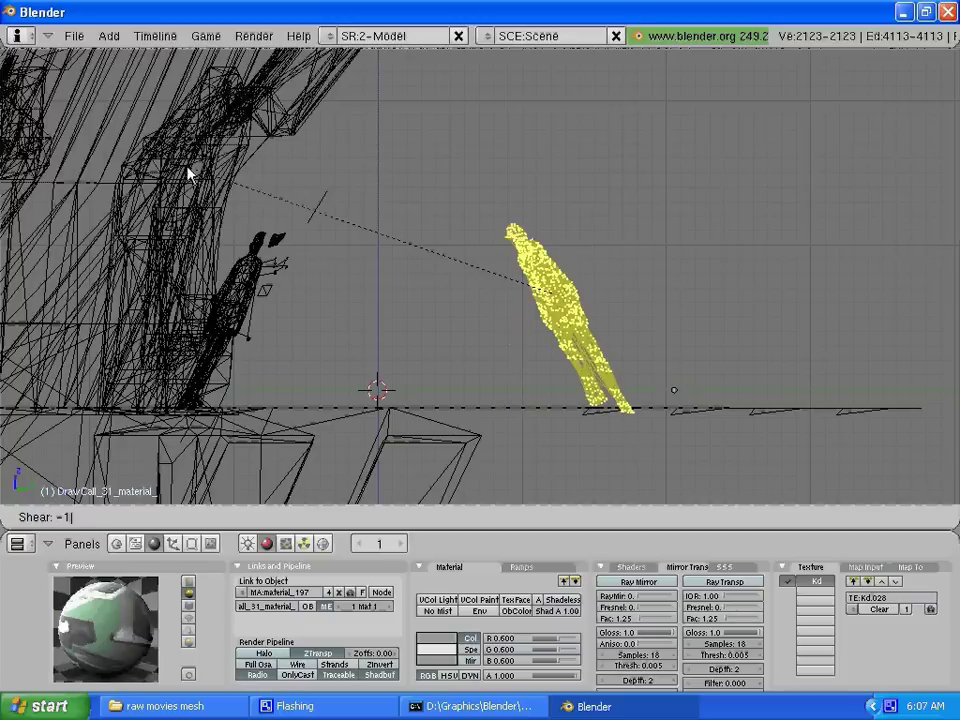
key("BackSpace")
key("BackSpace")
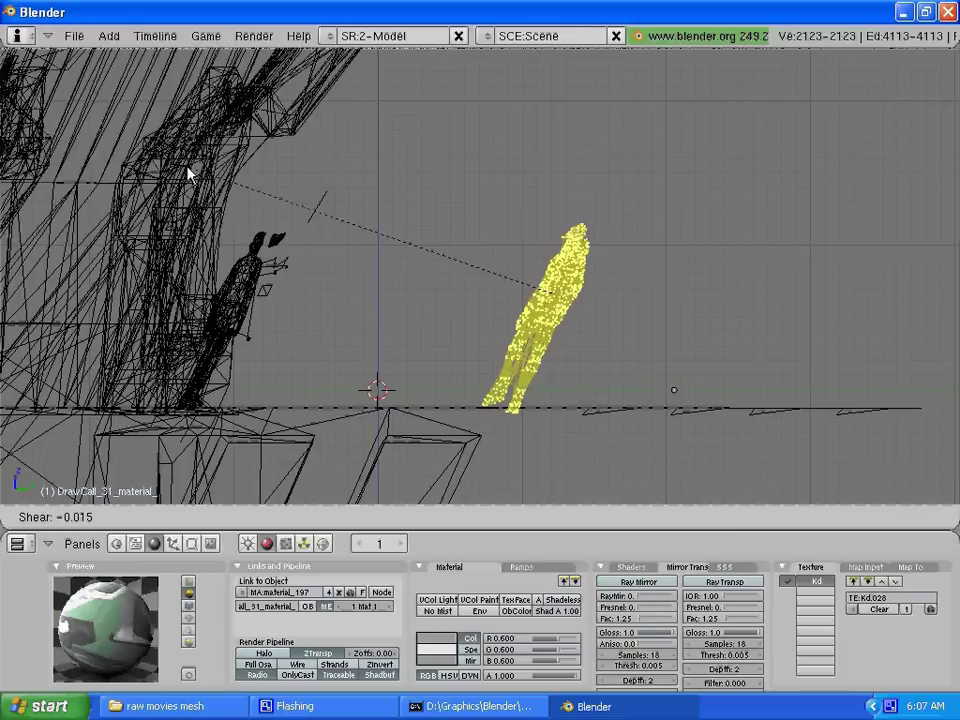
type("0")
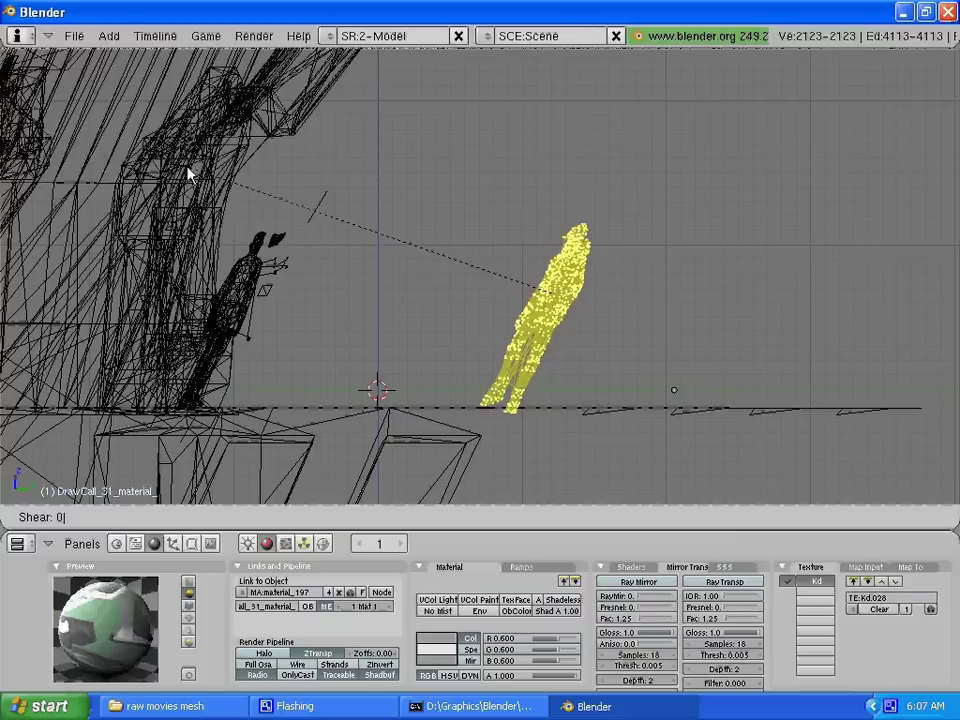
type("-0.")
type("-5")
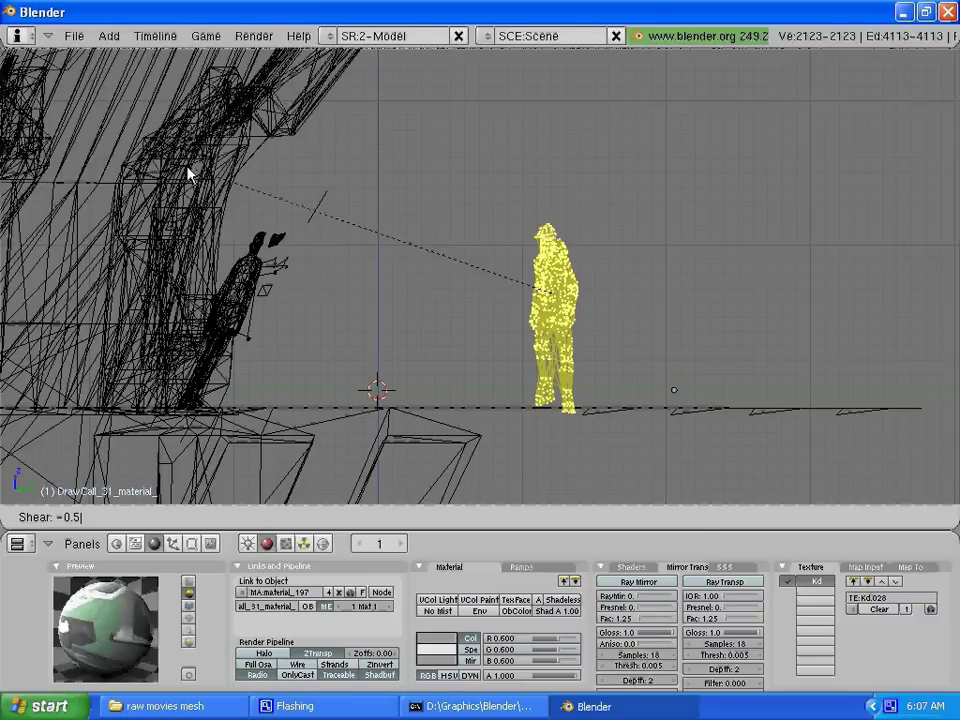
key("Return")
mouse_move(658, 236)
middle_mouse_down()
mouse_move(475, 268)
mouse_move(248, 333)
mouse_move(412, 262)
middle_mouse_up()
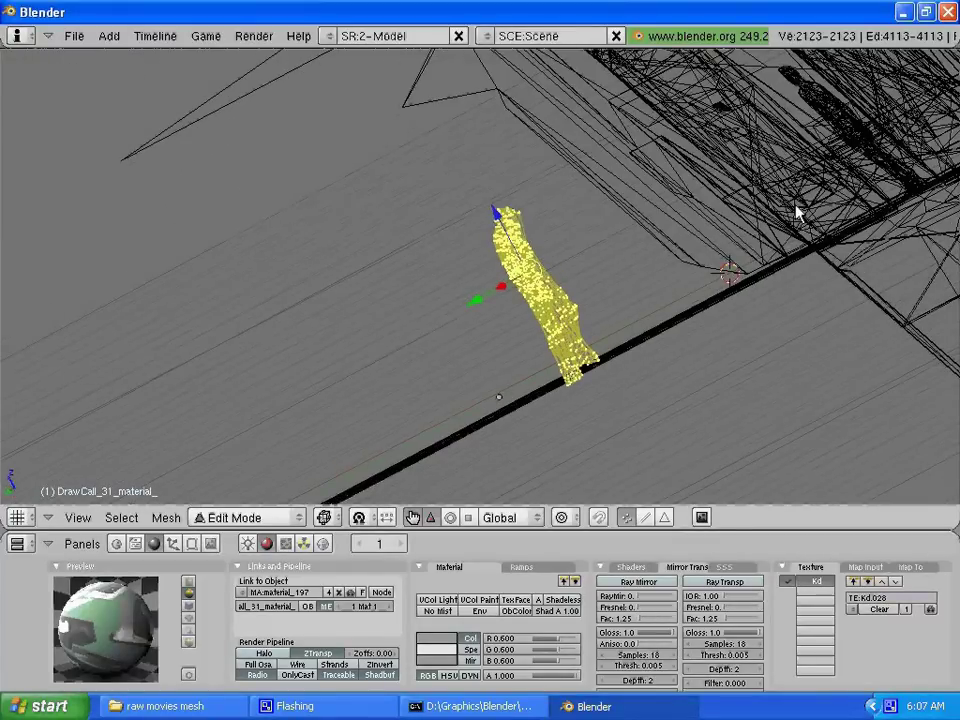
Step: Return the character from mesh editing to Object Mode
key("Tab")
mouse_move(797, 212)
middle_mouse_down()
mouse_move(799, 257)
mouse_move(784, 294)
mouse_move(594, 336)
mouse_move(600, 306)
mouse_move(611, 318)
middle_mouse_up()
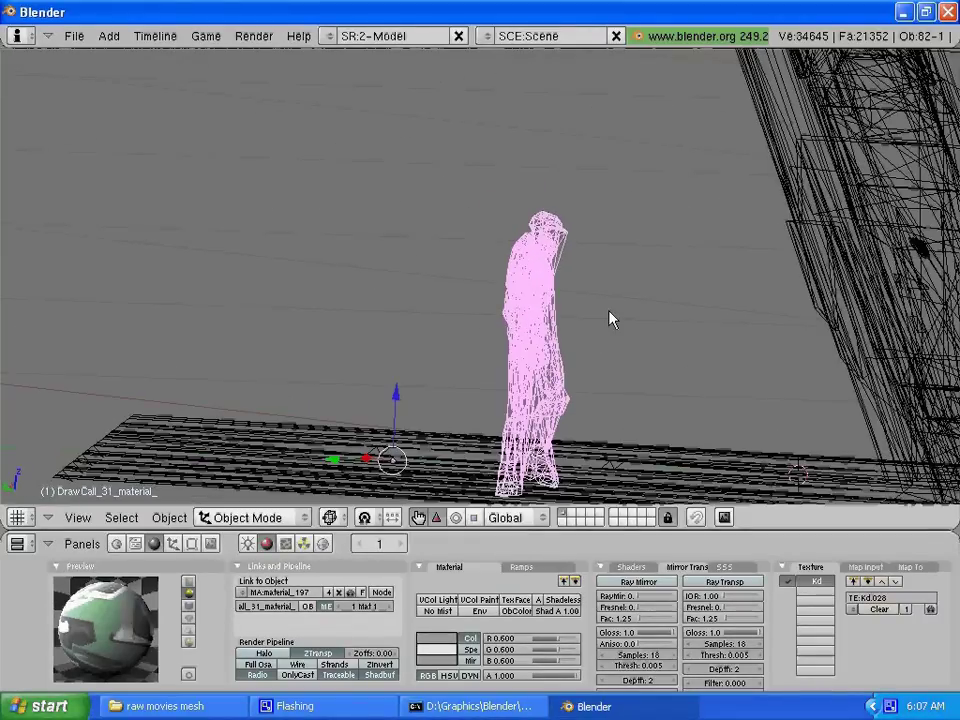
key("Tab")
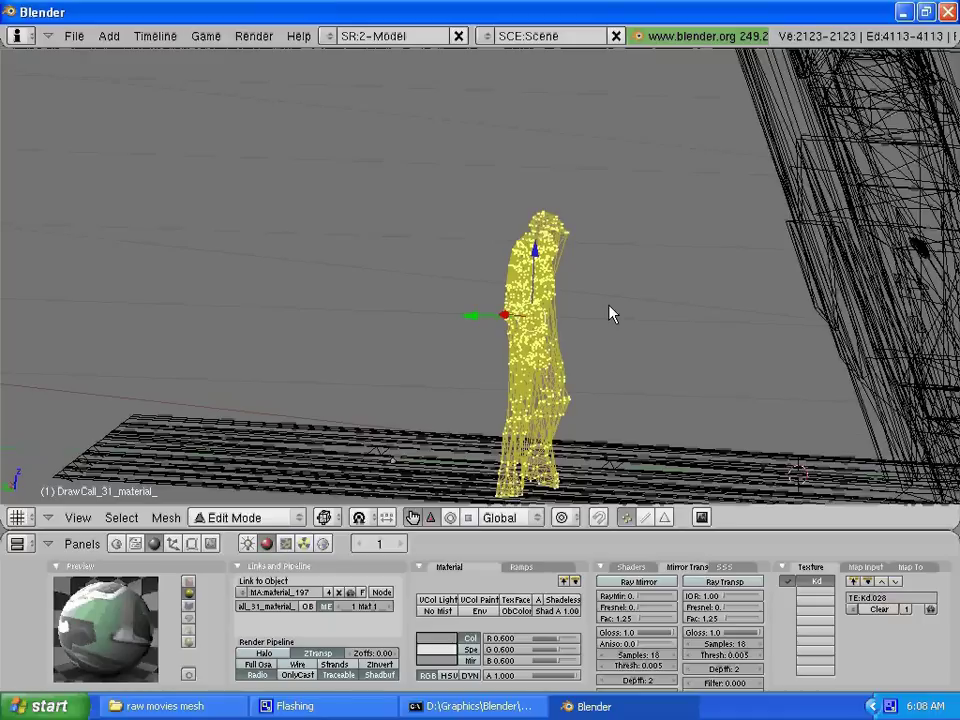
key("Tab")
Step: Switch the viewport draw type to Textured and inspect the figure's stray cobweb edges
left_click(329, 517)
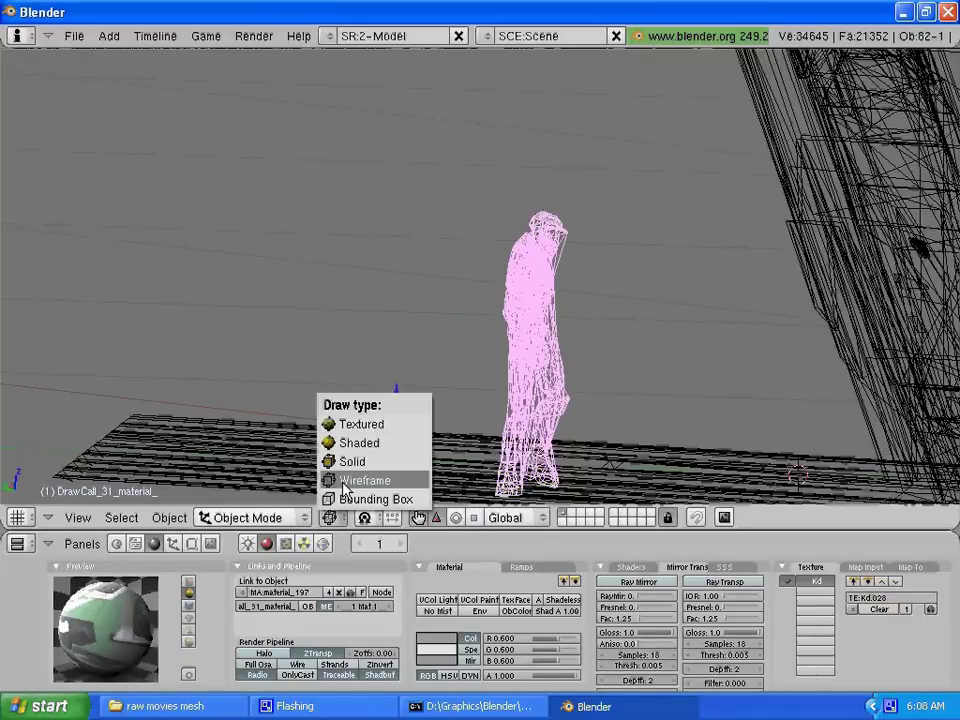
left_click(350, 424)
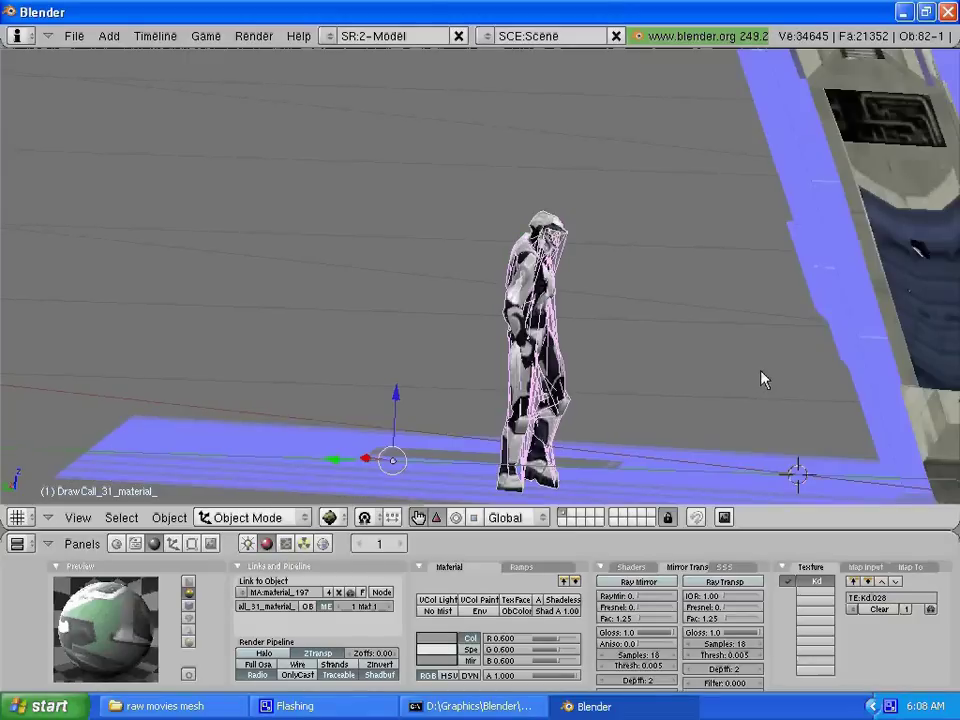
middle_click_drag(727, 380, 697, 397)
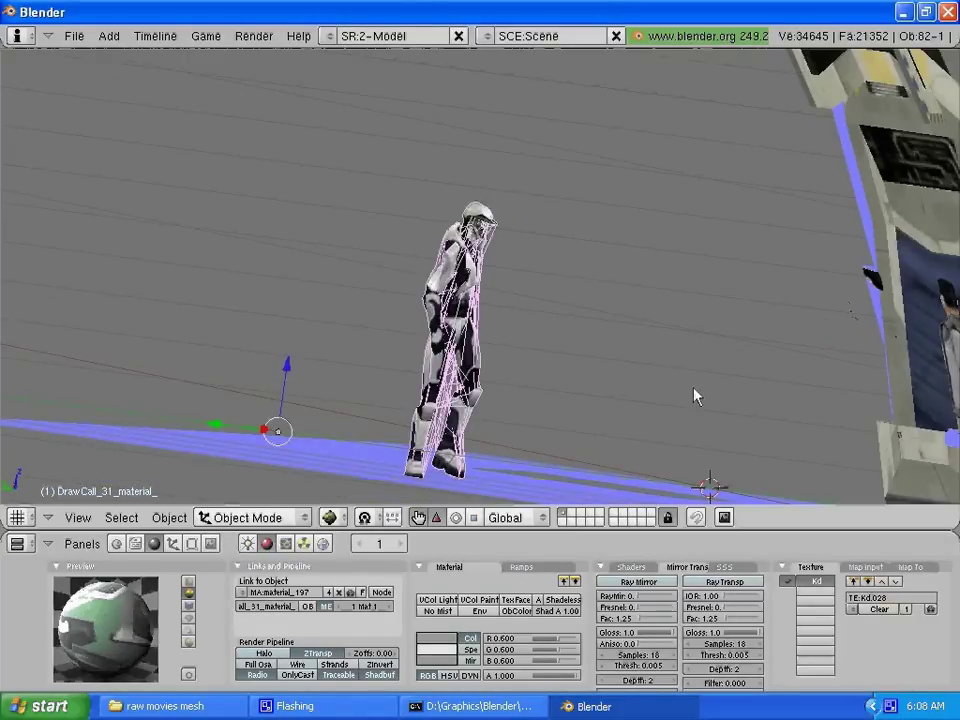
scroll(581, 388, "up", 3)
scroll(584, 390, "up", 1)
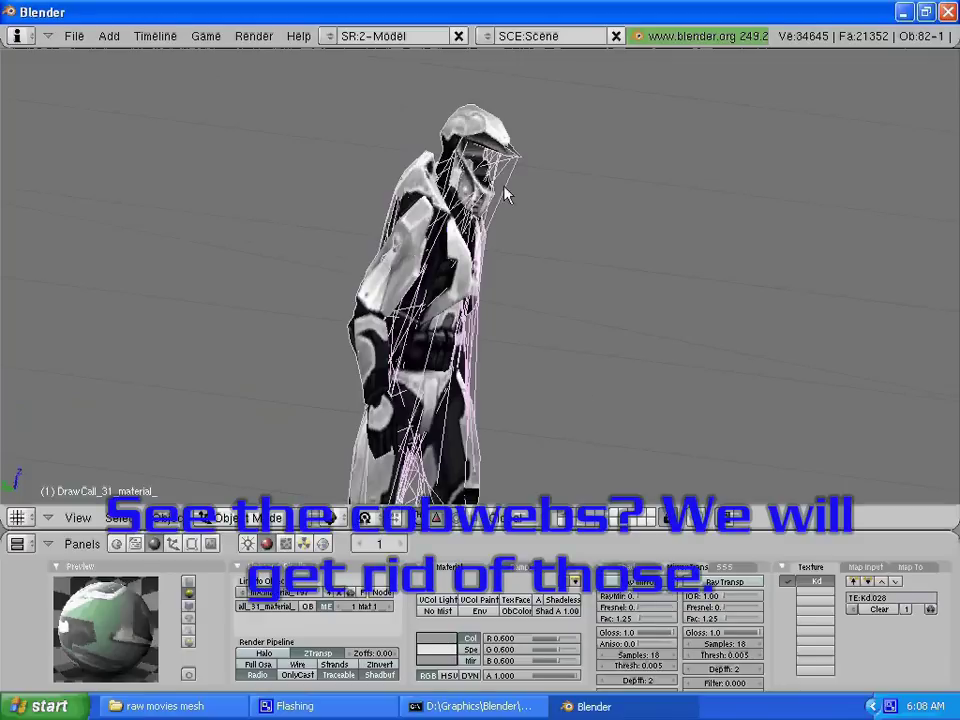
scroll(440, 365, "down", 5)
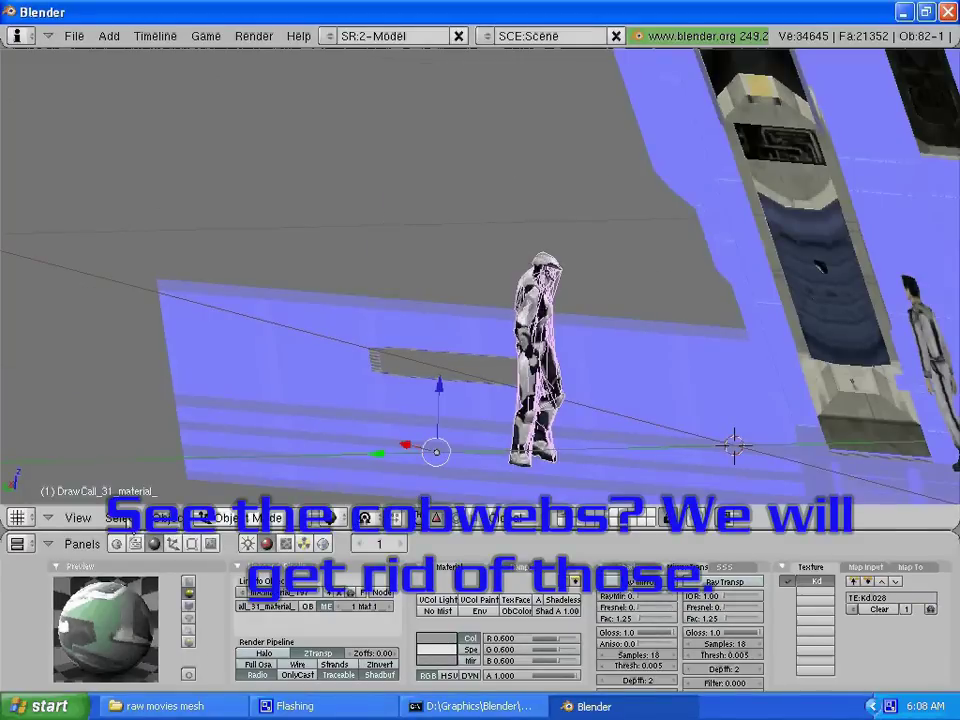
Step: Invert the selection and erase every object except the character
left_click(121, 517)
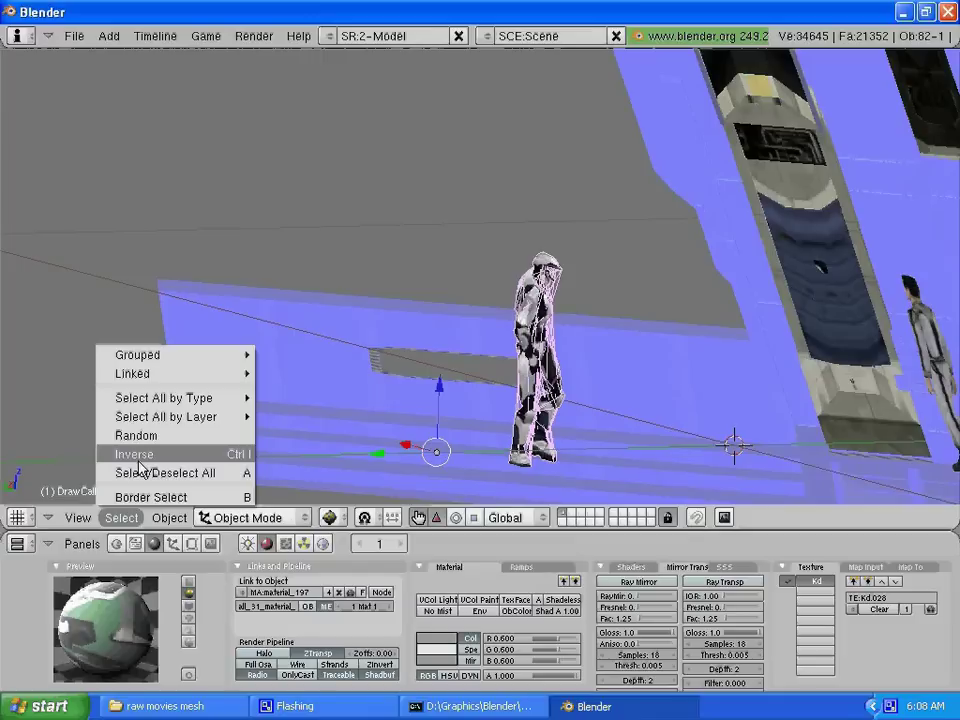
left_click(140, 463)
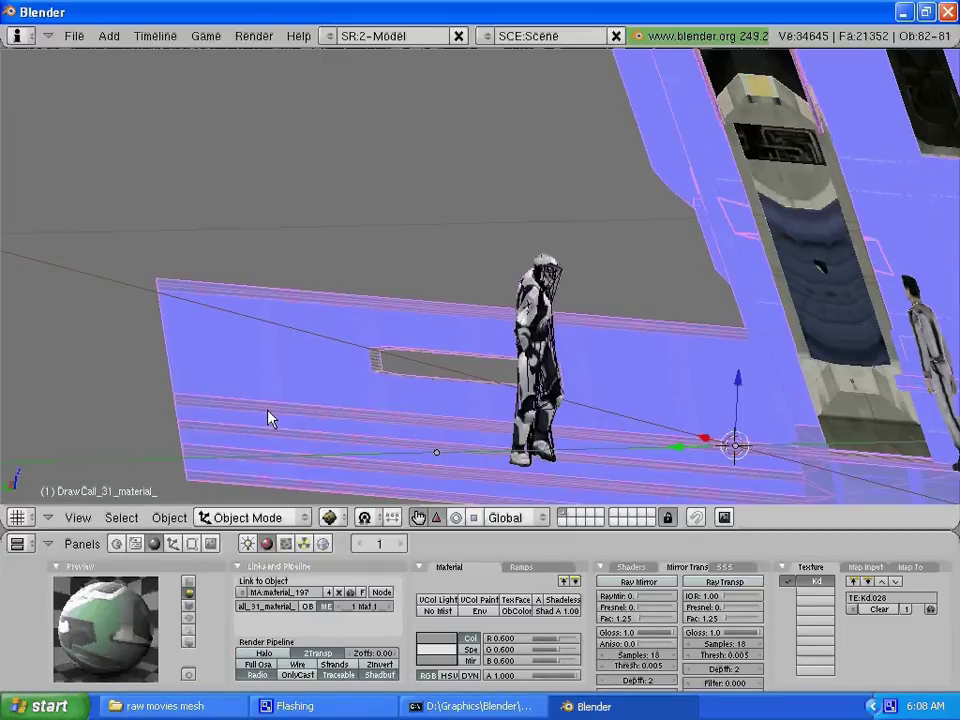
key("x")
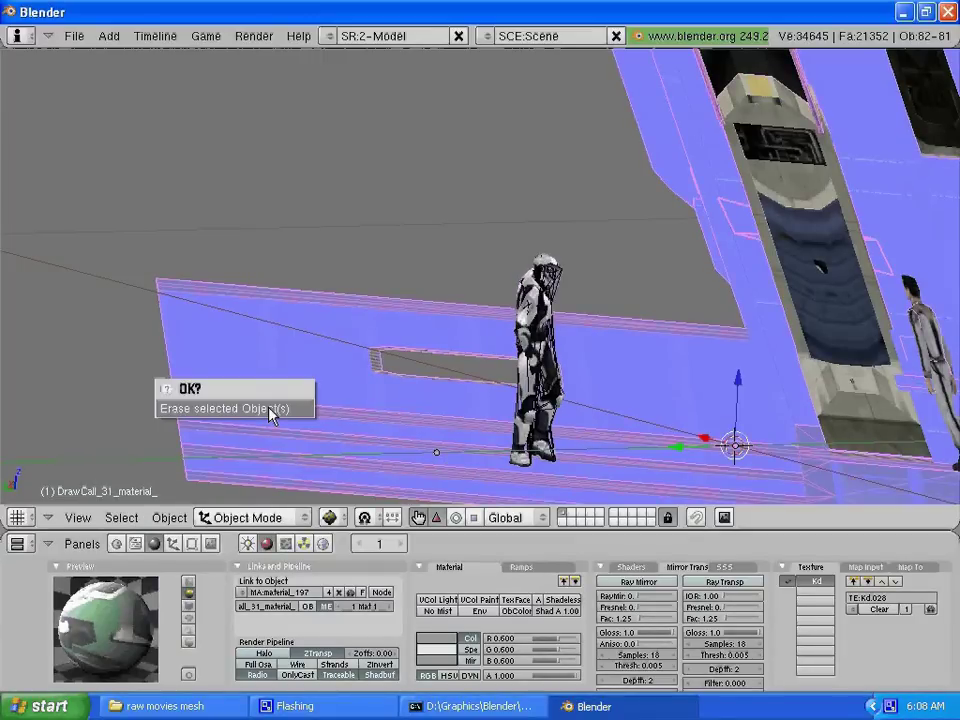
left_click(271, 409)
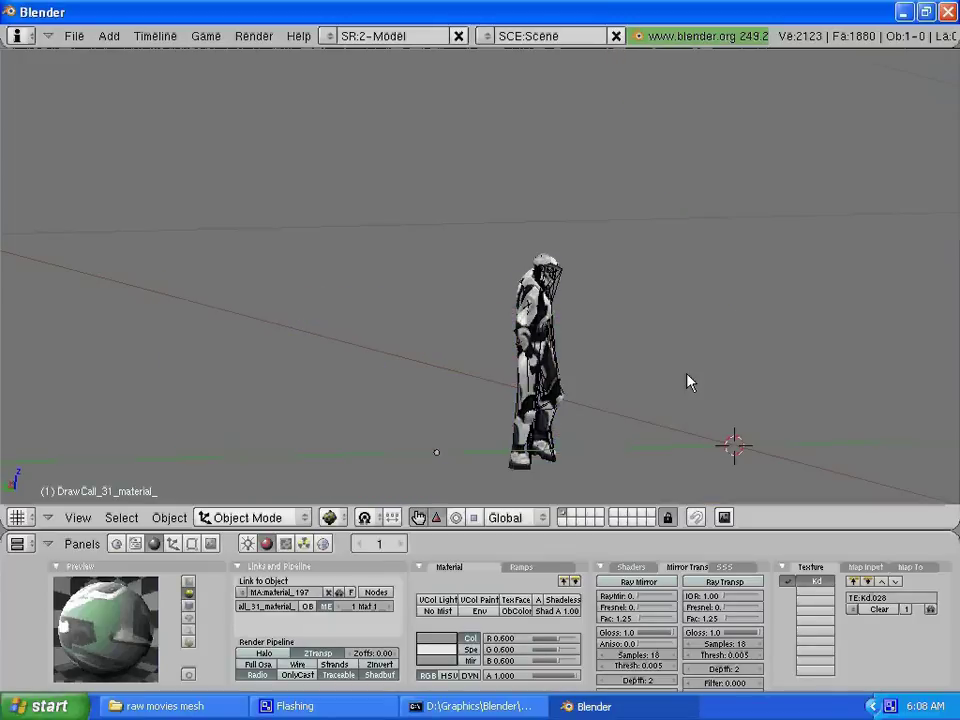
Step: Turn the view to face the character and enter Edit Mode on its mesh
middle_click_drag(767, 321, 679, 311)
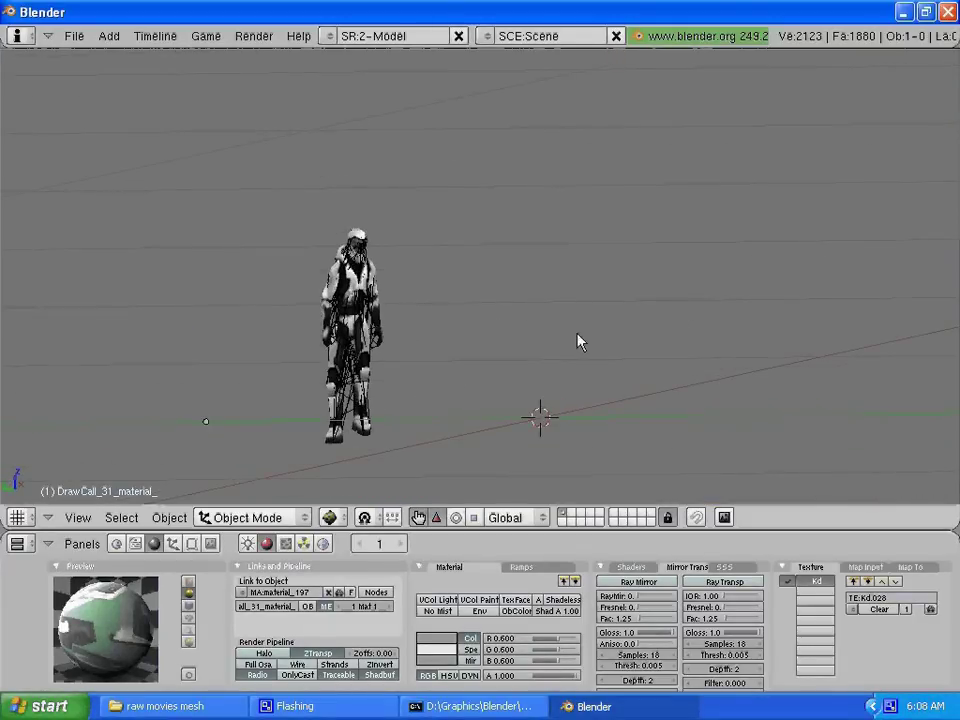
mouse_move(577, 341)
middle_mouse_down()
mouse_move(587, 332)
mouse_move(640, 334)
middle_mouse_up()
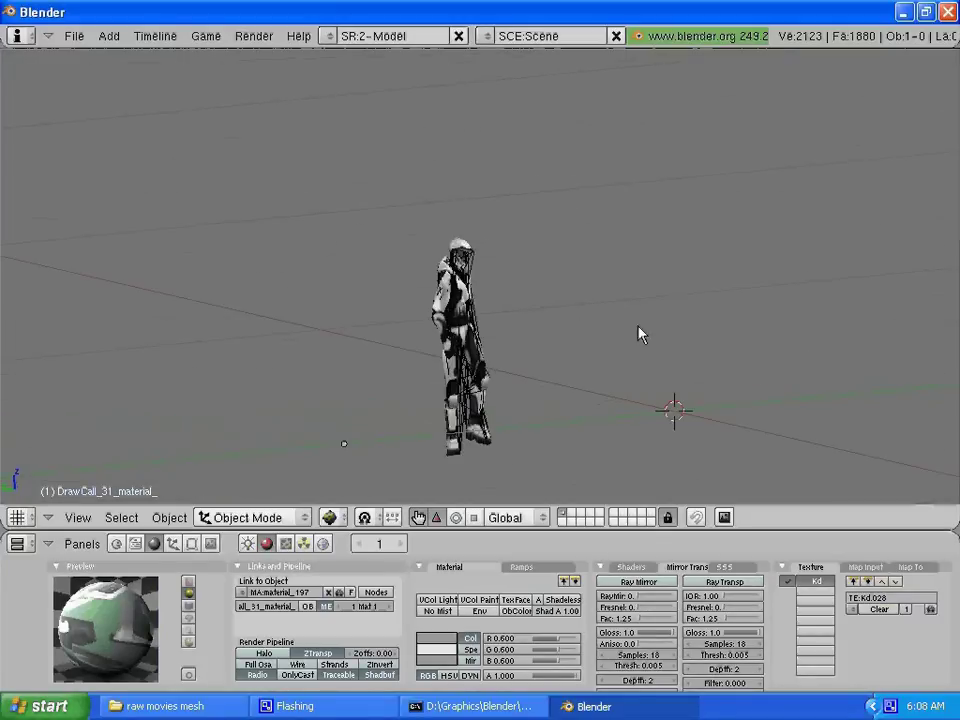
scroll(640, 335, "down", 2, "shift")
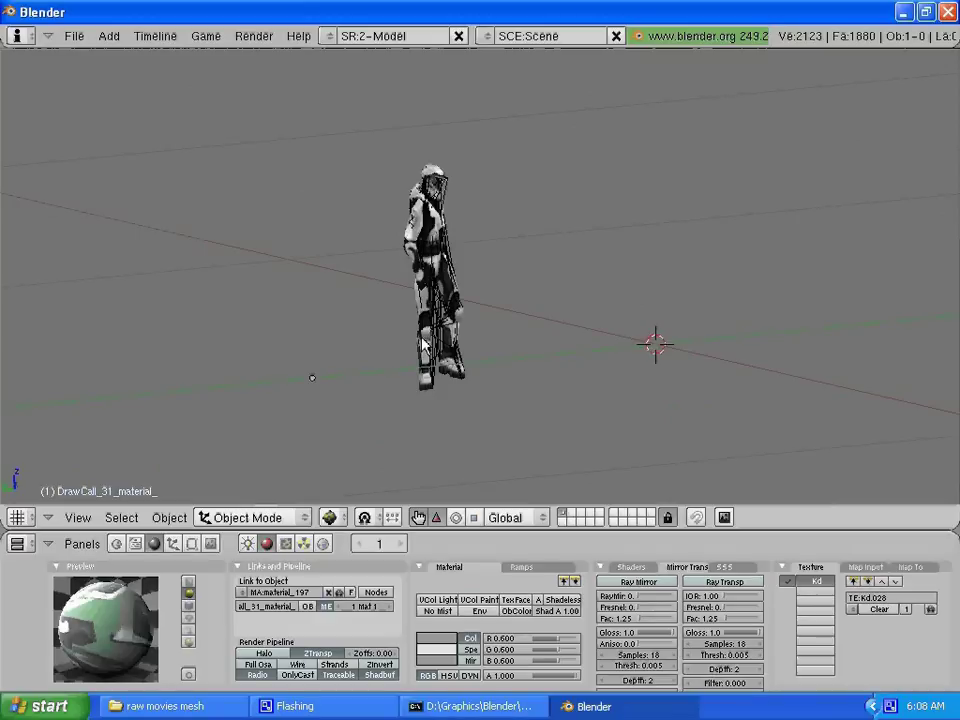
scroll(432, 292, "up", 2)
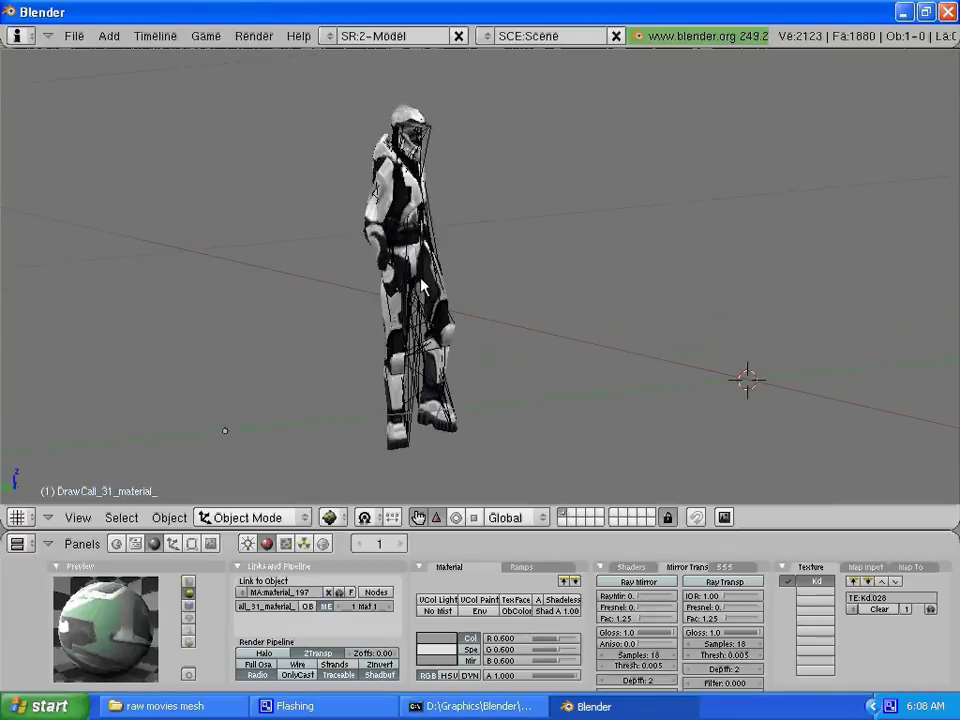
key("Tab")
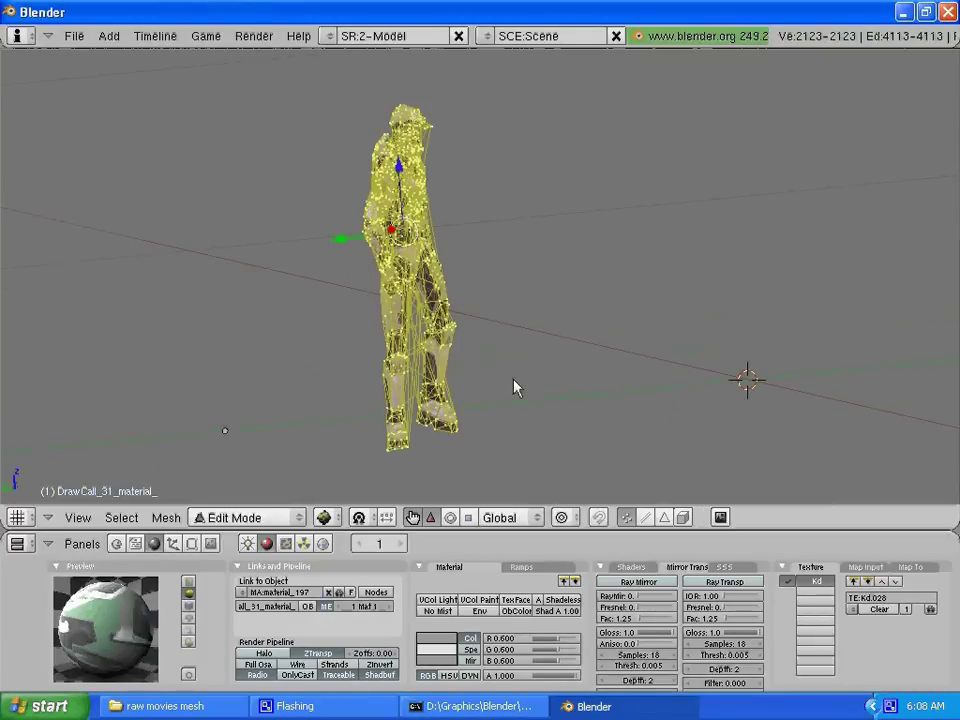
Step: Deselect all, switch to Face select, and circle-select all 1880 character faces
key("a")
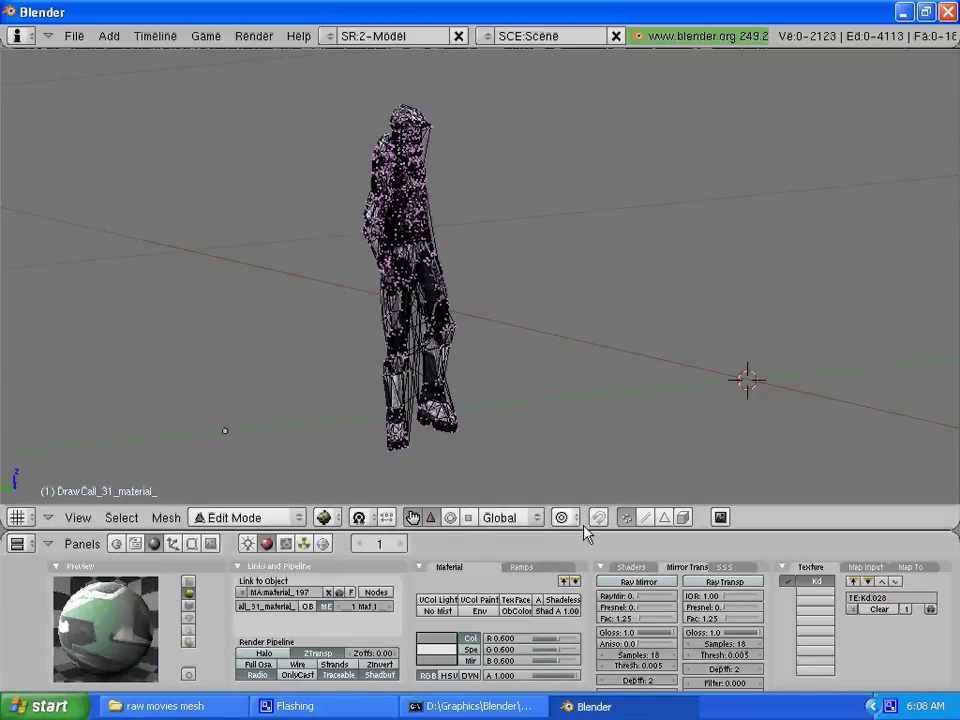
left_click(664, 517)
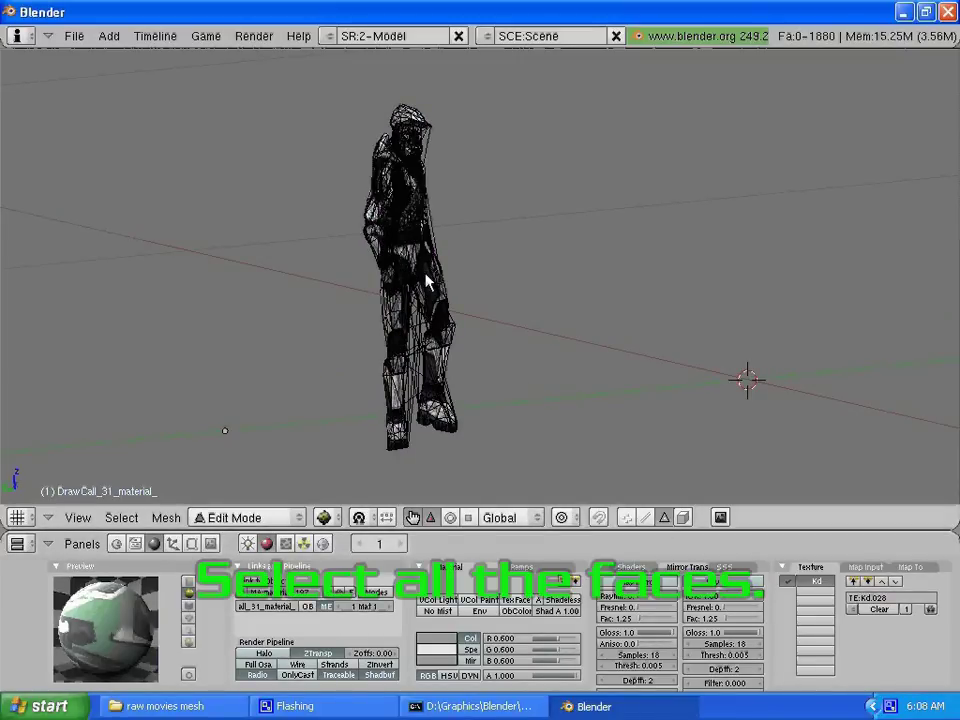
key("b")
key("b")
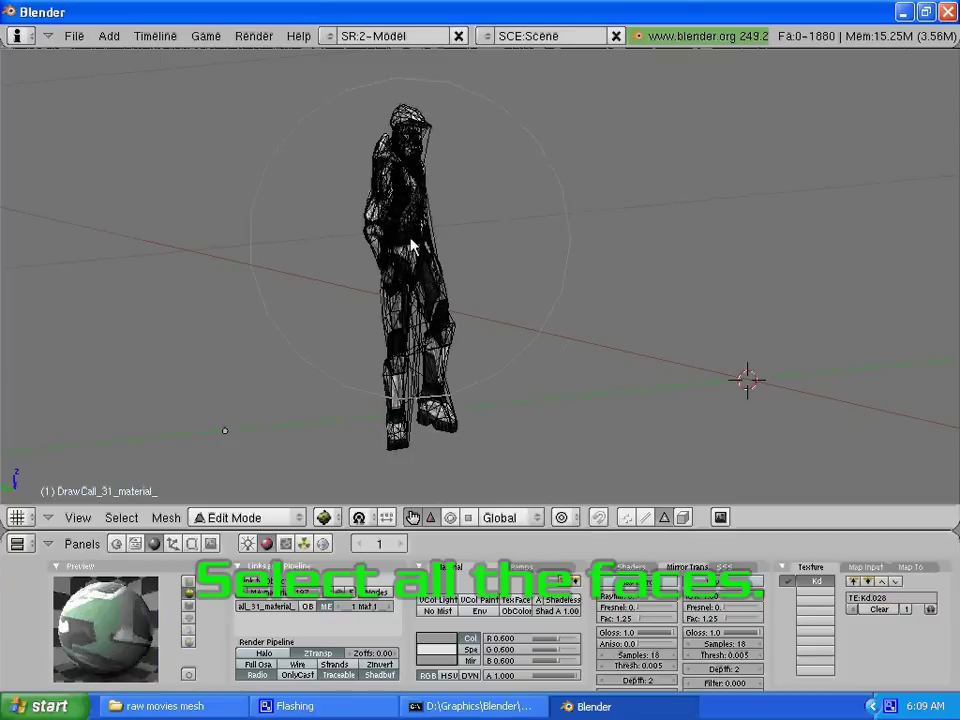
mouse_move(408, 235)
left_mouse_down()
mouse_move(418, 298)
mouse_move(442, 318)
left_mouse_up()
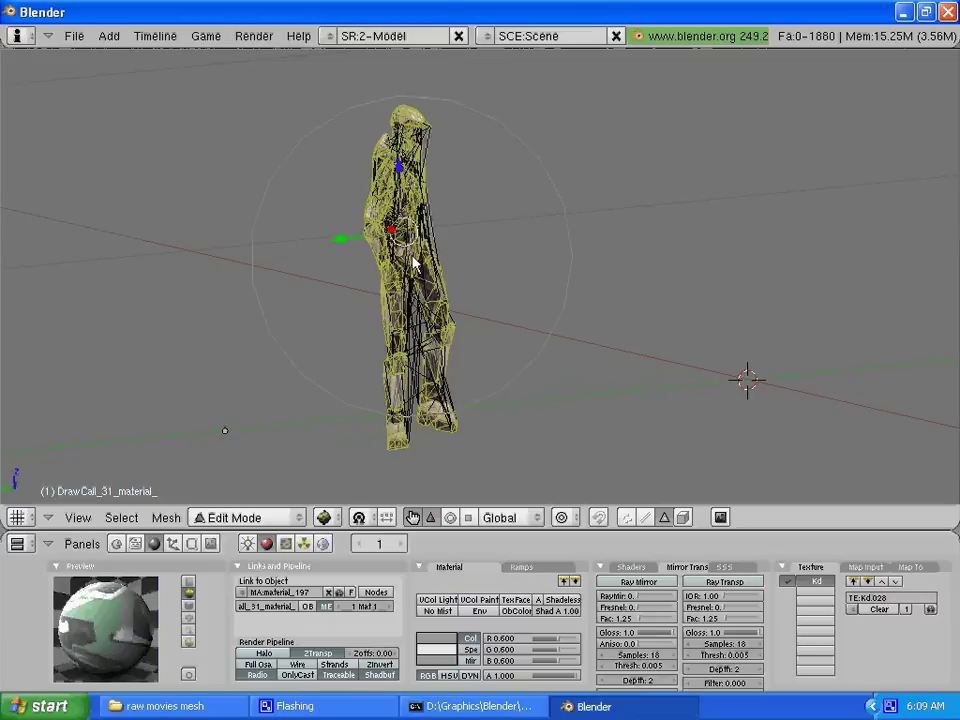
key("Escape")
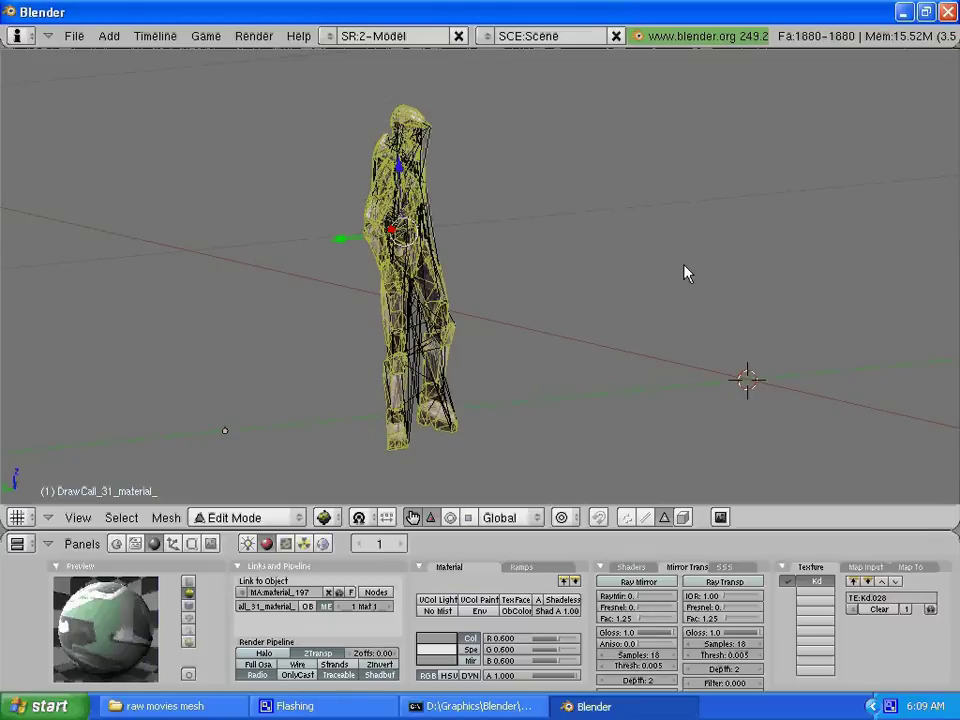
mouse_move(686, 272)
middle_mouse_down()
mouse_move(739, 298)
mouse_move(429, 300)
mouse_move(148, 281)
mouse_move(594, 317)
mouse_move(728, 304)
middle_mouse_up()
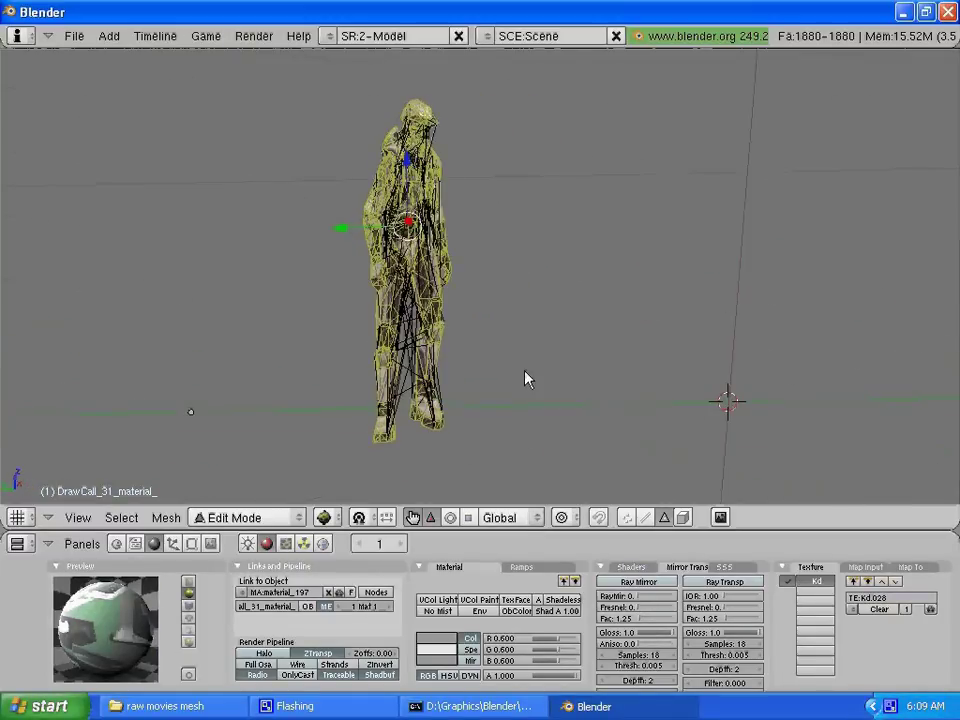
Step: Switch to Edge select mode and invert the selection to pick the stray edges
key("Tab")
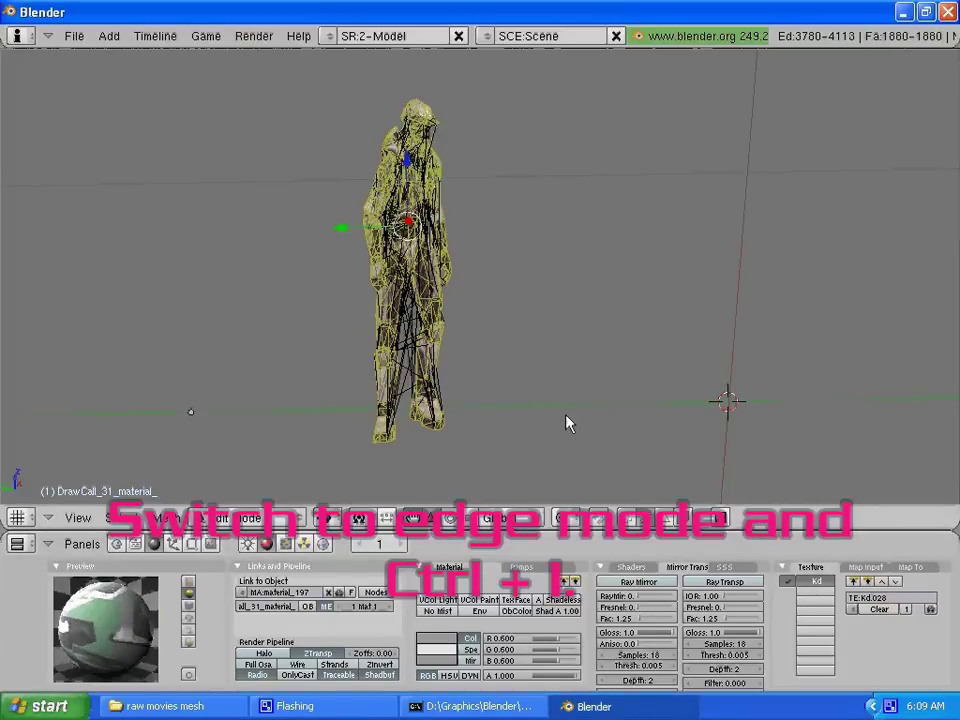
key("ctrl+Tab")
key("3")
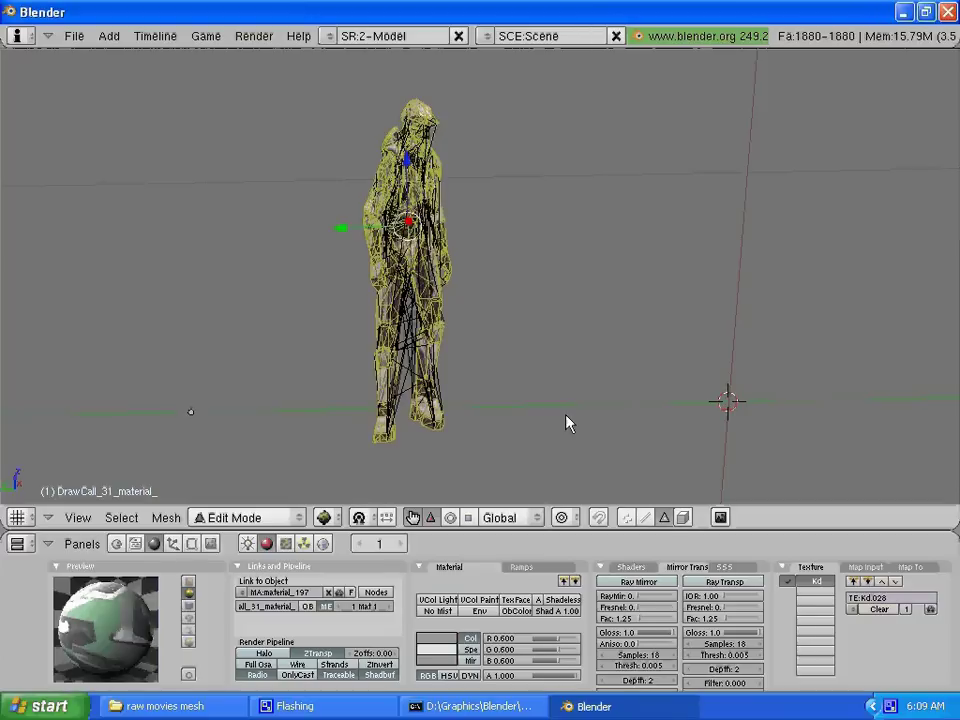
left_click(645, 517)
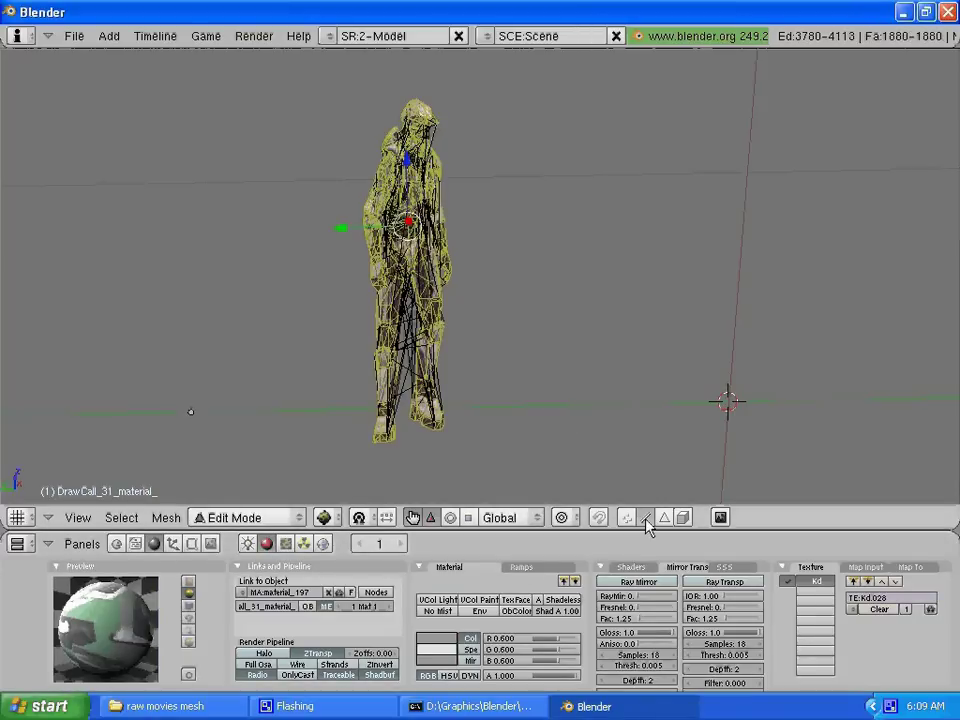
left_click(121, 517)
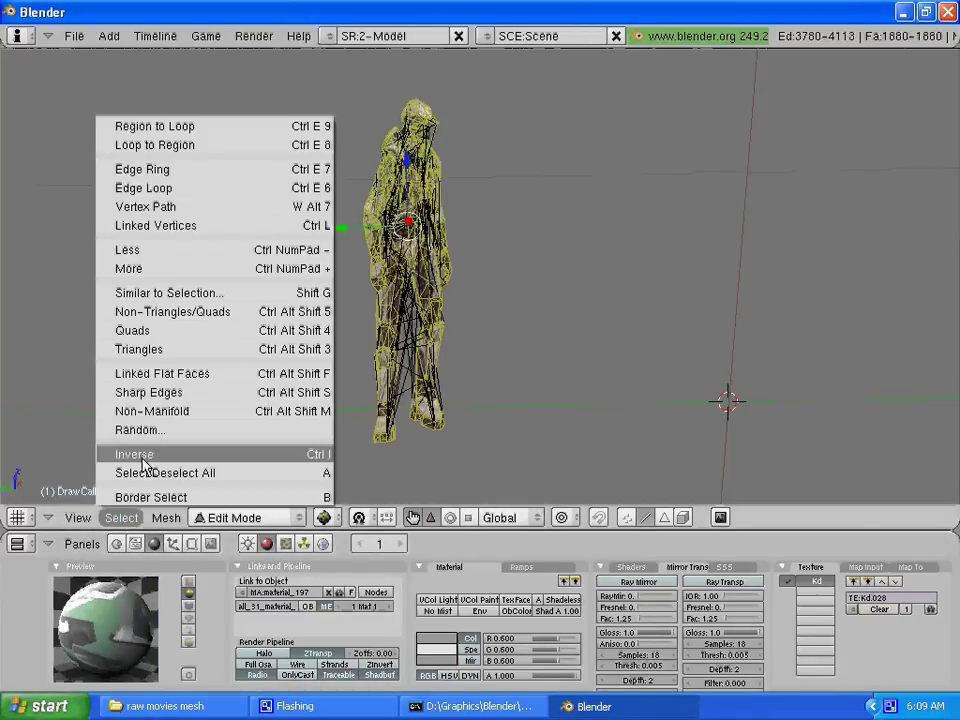
left_click(110, 454)
mouse_move(206, 436)
middle_mouse_down()
mouse_move(330, 302)
mouse_move(572, 260)
middle_mouse_up()
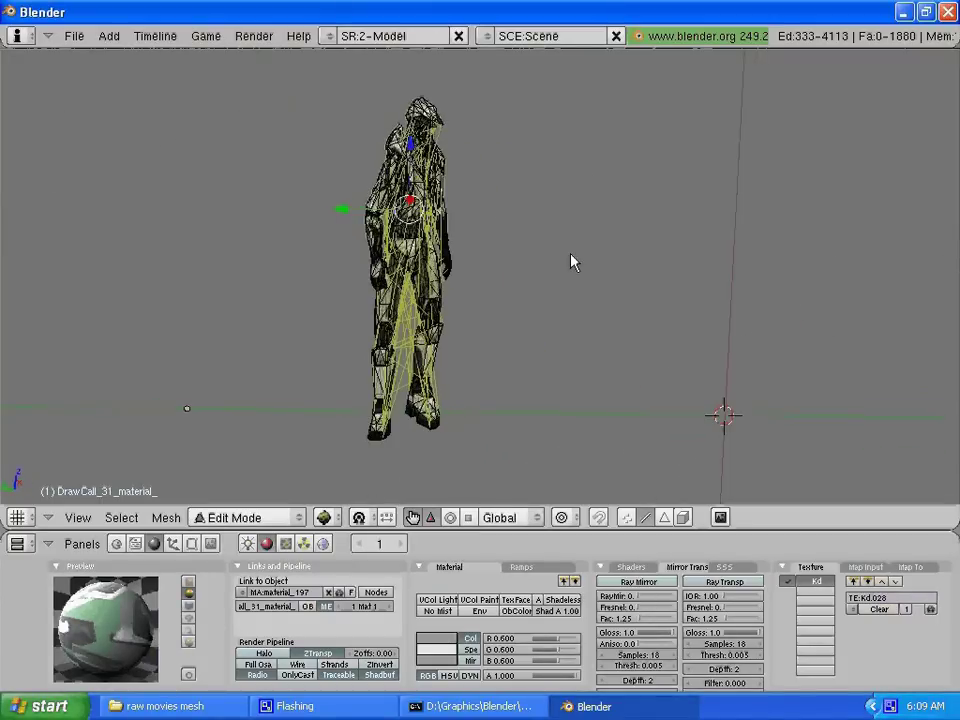
Step: Erase the selected stray edges, leaving 3,780 edges and 1,880 faces
key("x")
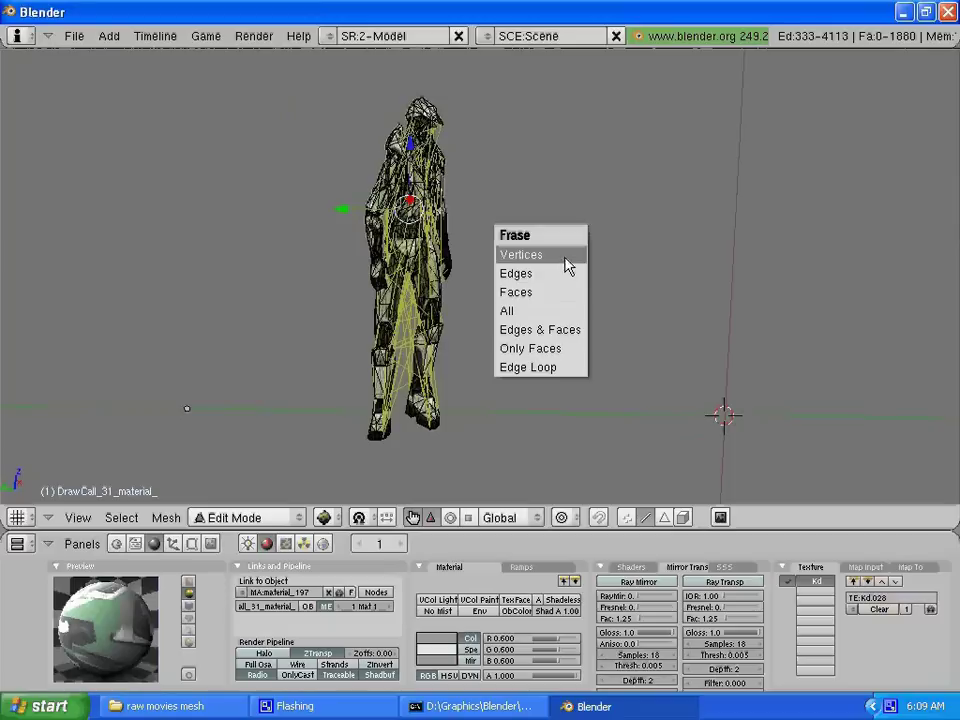
left_click(553, 281)
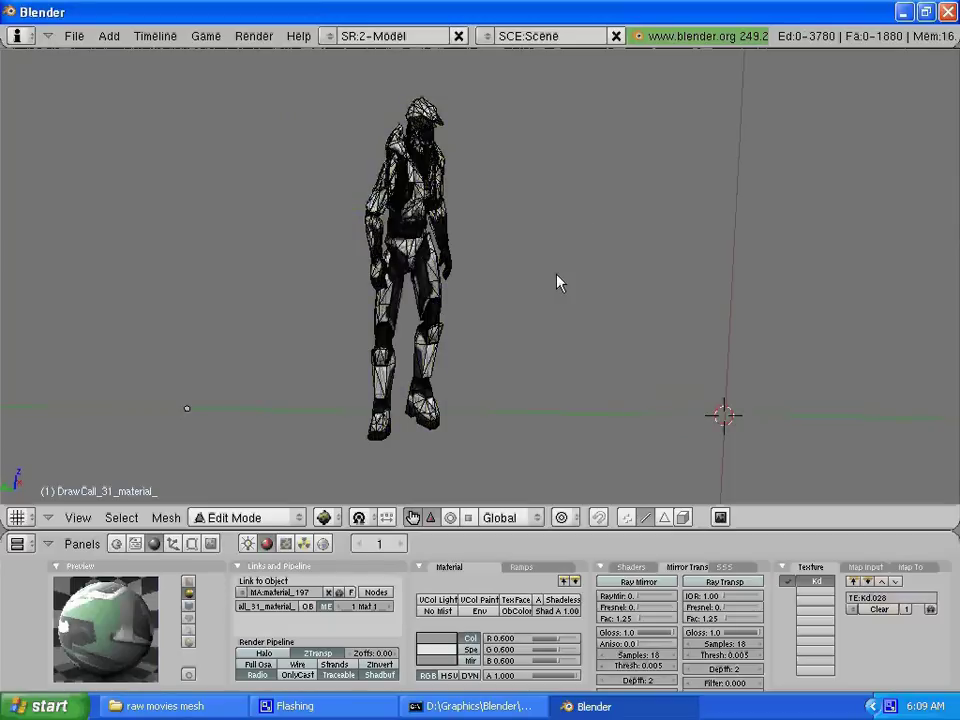
mouse_move(557, 279)
middle_mouse_down()
mouse_move(564, 285)
mouse_move(447, 300)
mouse_move(455, 290)
mouse_move(573, 270)
middle_mouse_up()
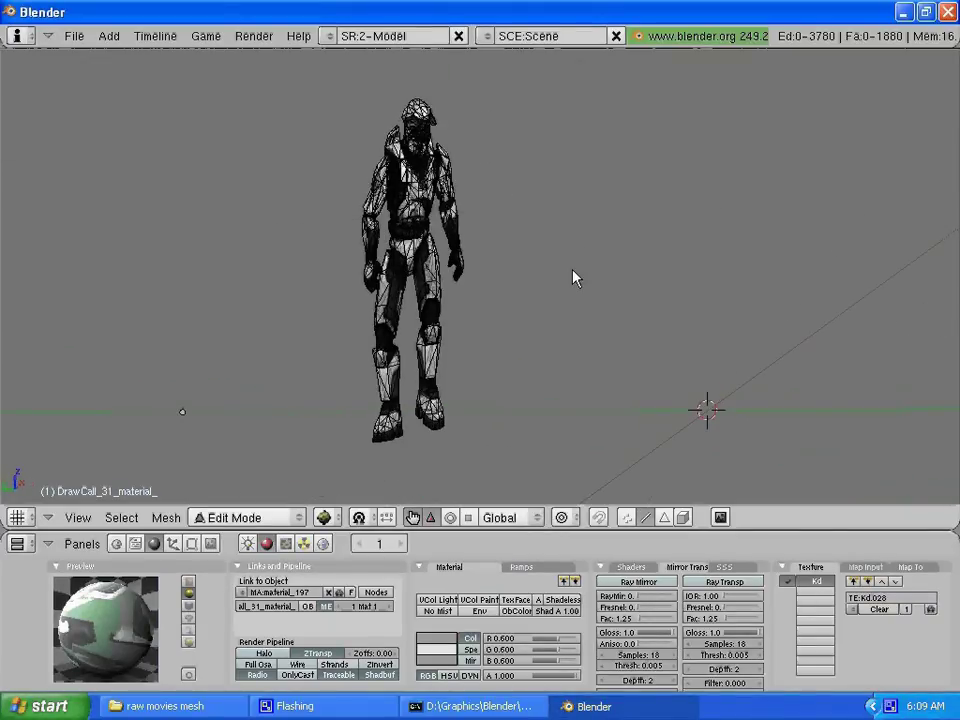
Step: Return to Object Mode and snap to an orthographic side view of the cleaned figure
key("Tab")
middle_click_drag(573, 278, 556, 291)
scroll(556, 291, "up", 1)
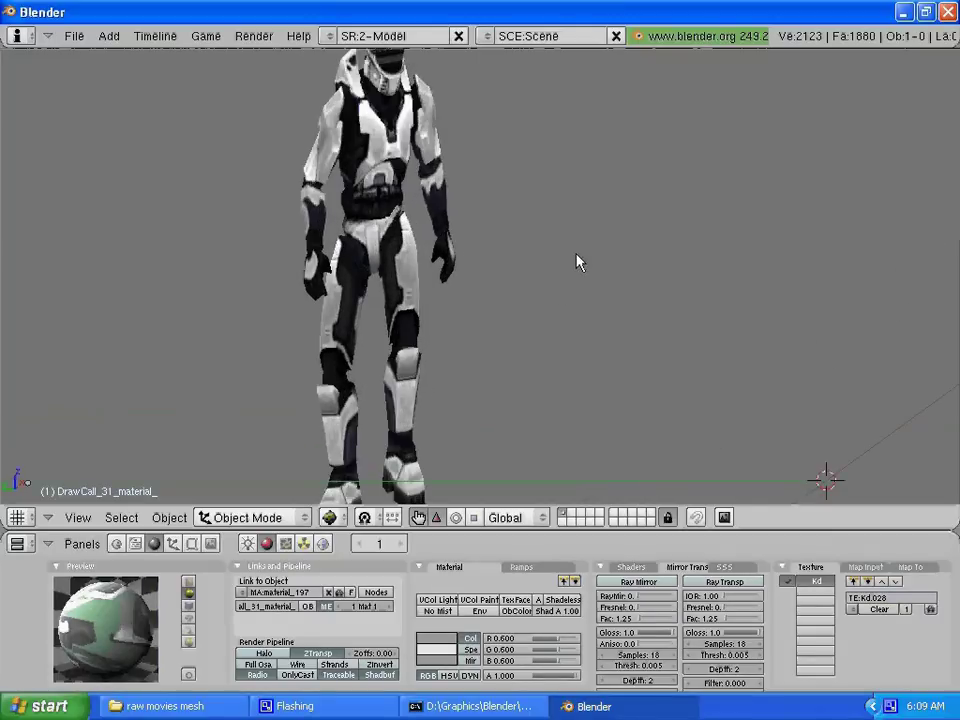
scroll(574, 261, "down", 1)
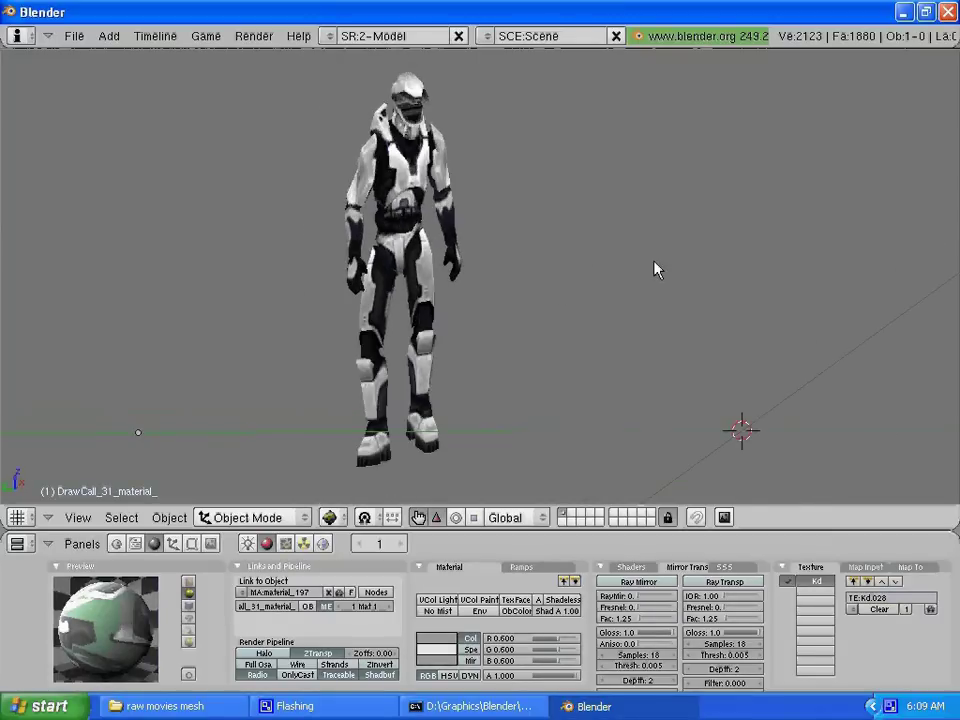
mouse_move(655, 268)
middle_mouse_down()
mouse_move(435, 298)
mouse_move(714, 250)
middle_mouse_up()
key("KP_3")
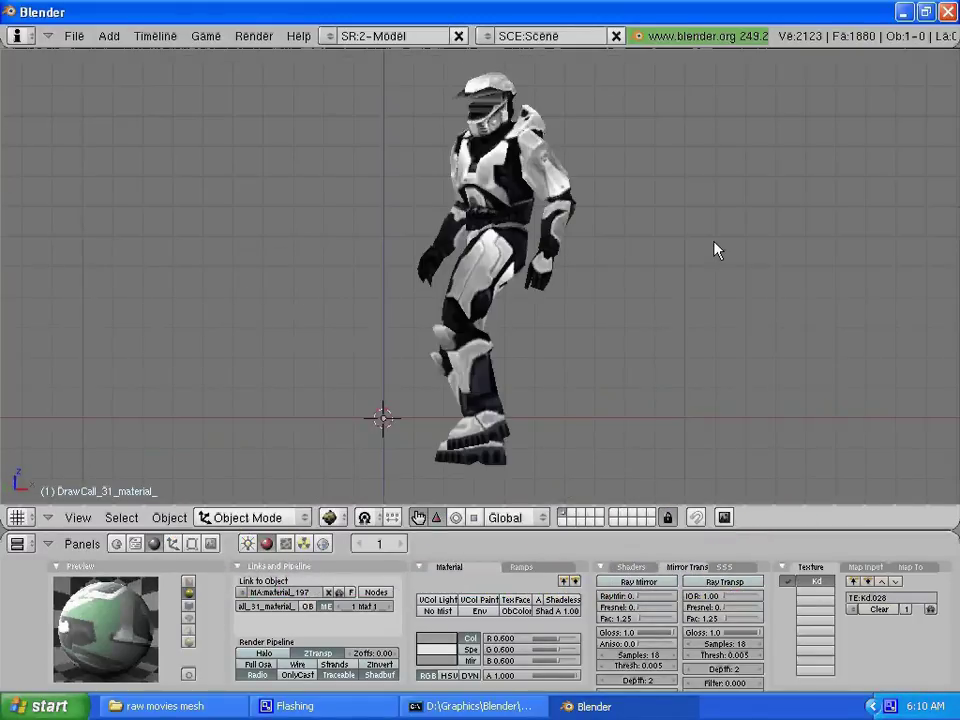
key("ctrl+KP_3")
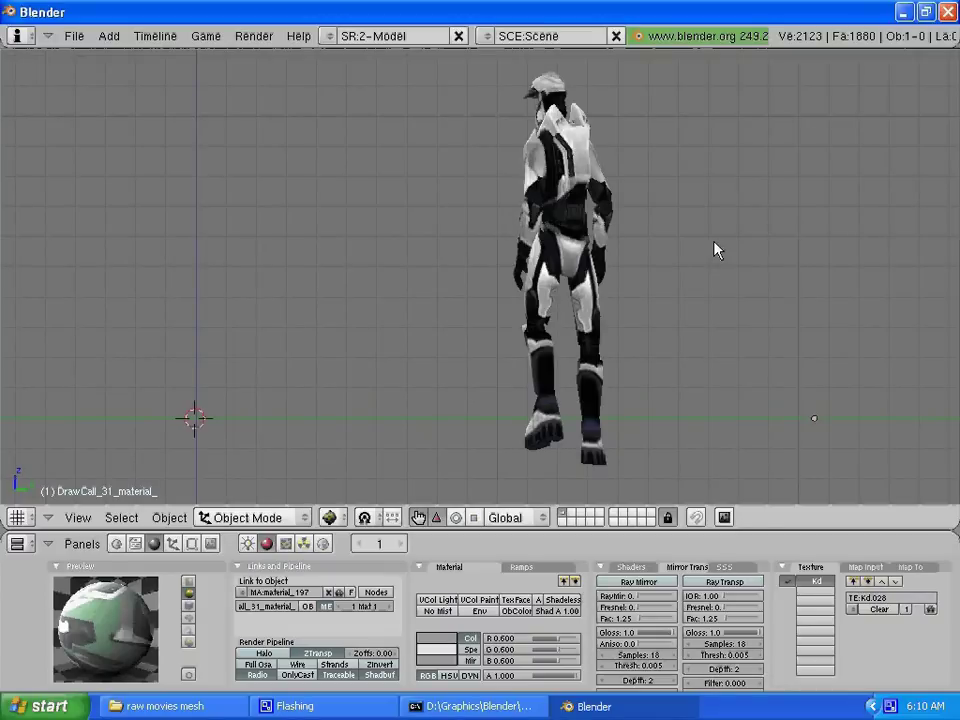
Step: Select the whole character mesh in Edit Mode and stretch it along global Y
key("Tab")
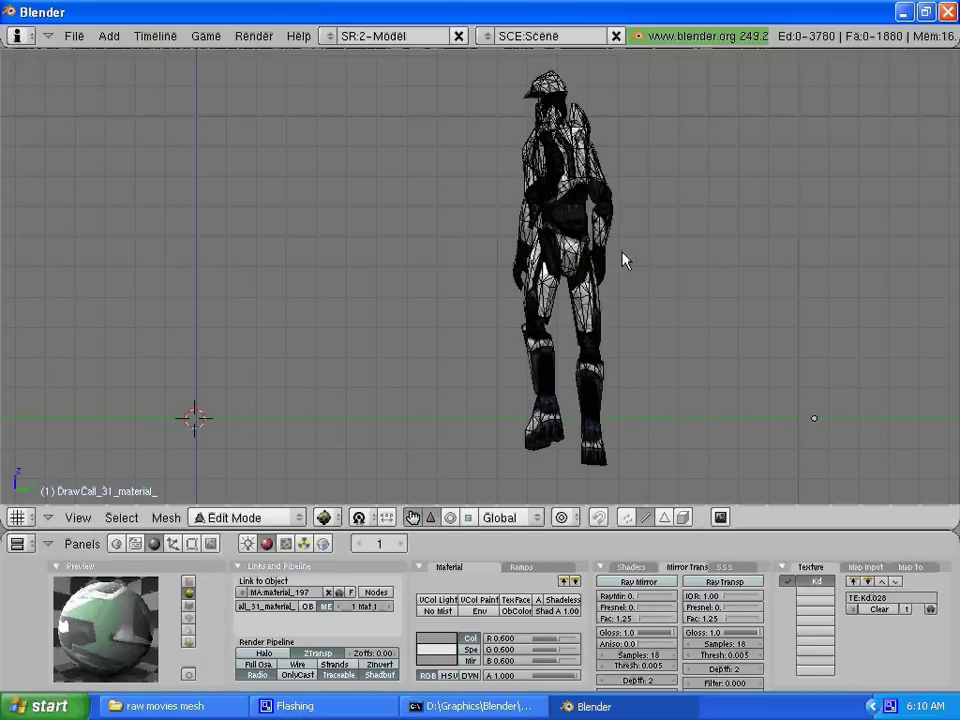
key("a")
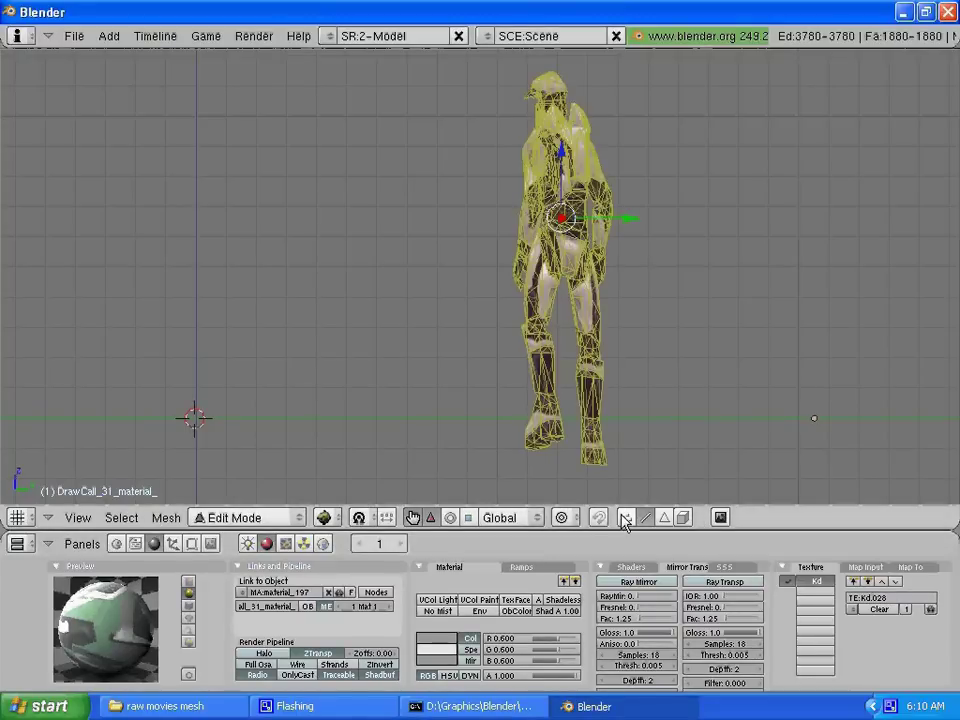
left_click(624, 518)
key("s")
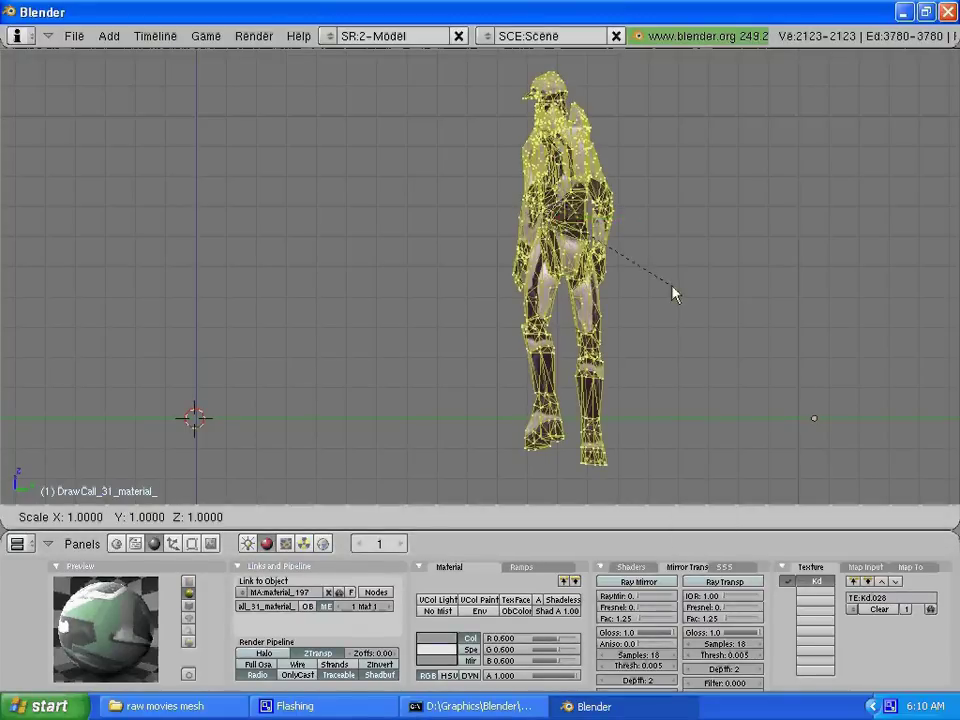
key("y")
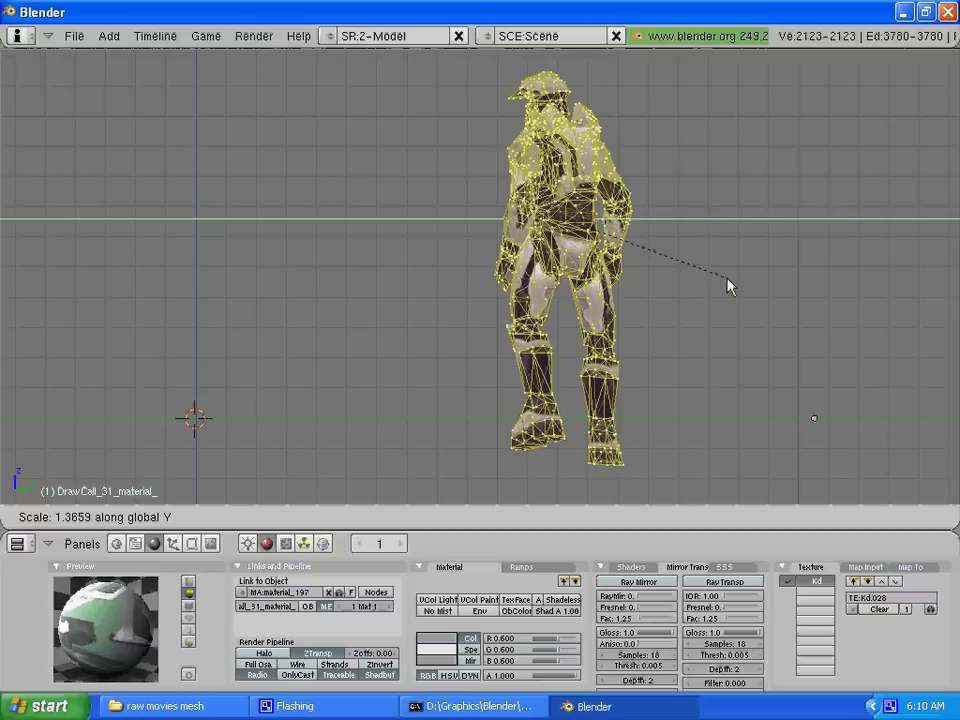
left_click(728, 287)
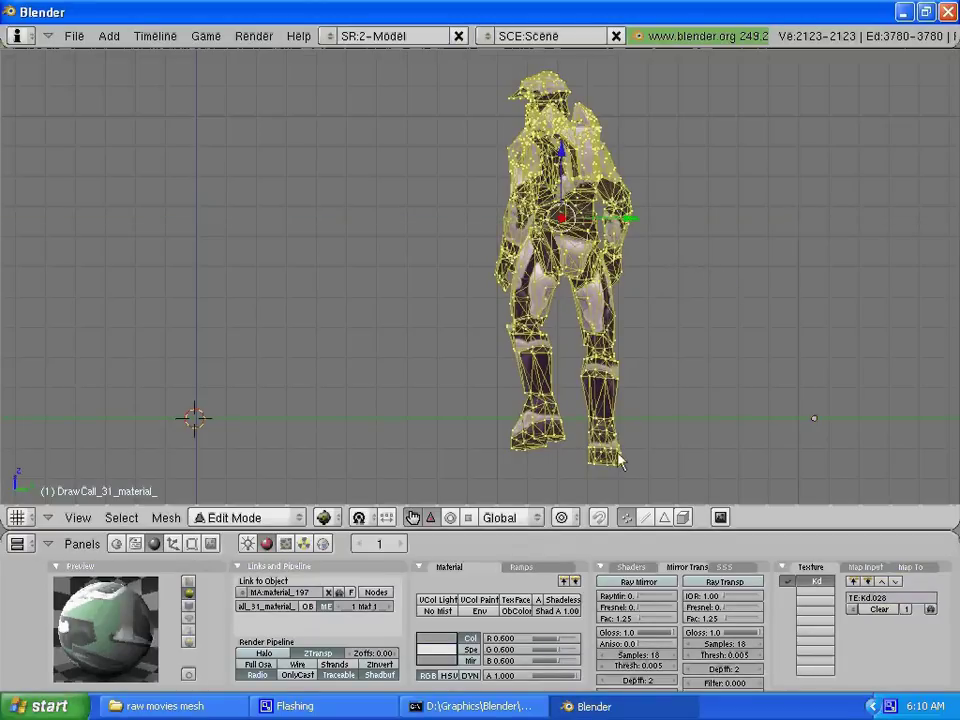
Step: Move the mesh so its feet rest at the origin, then return to Object Mode
key("g")
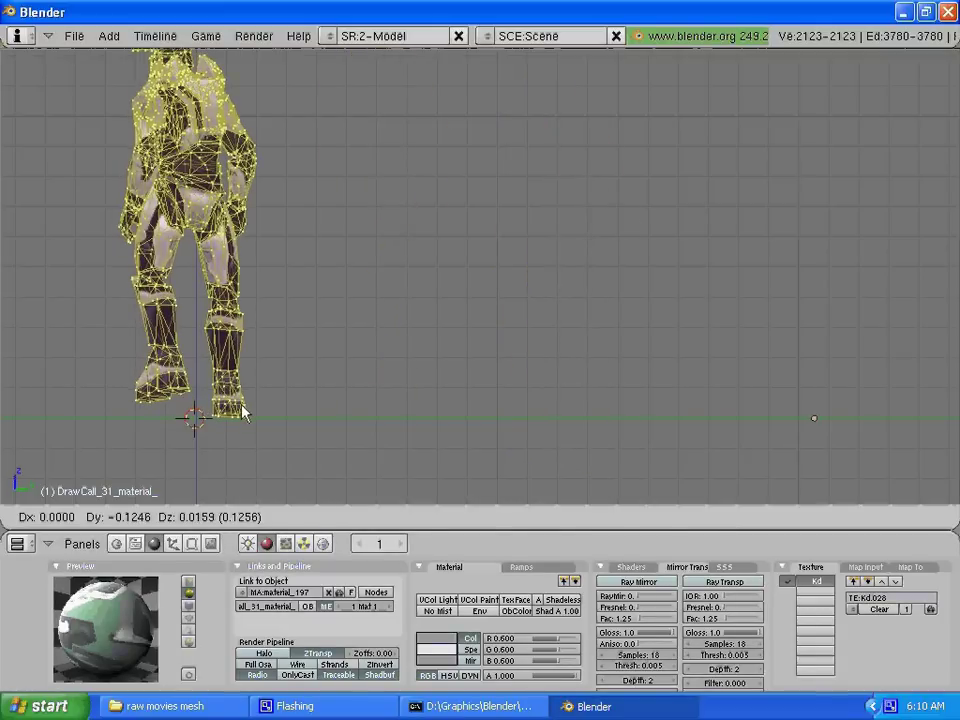
left_click(243, 412)
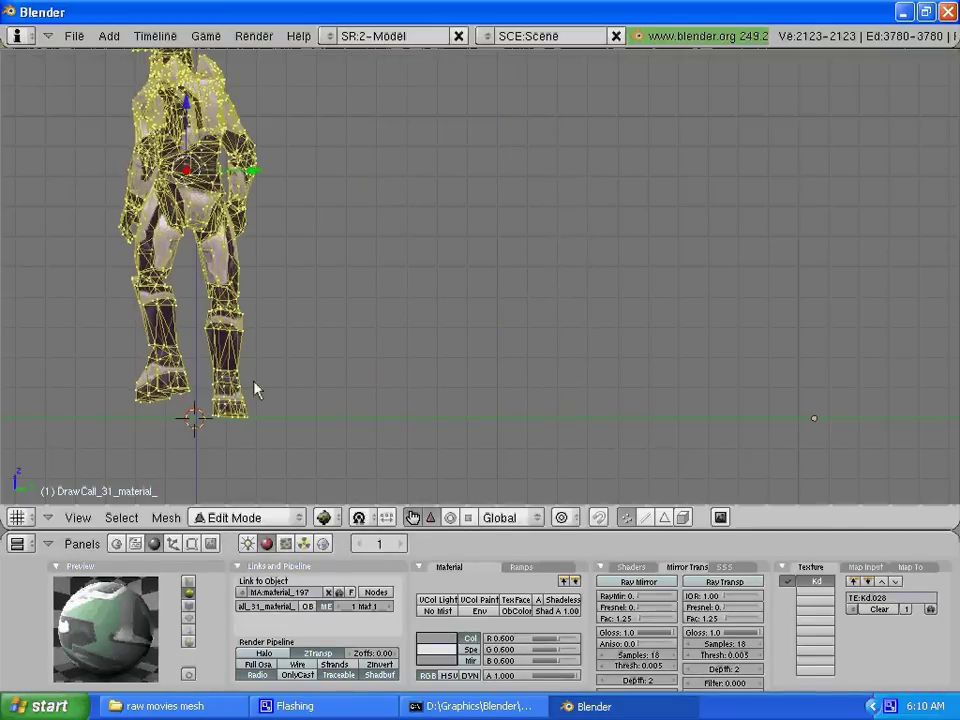
scroll(254, 390, "down", 2)
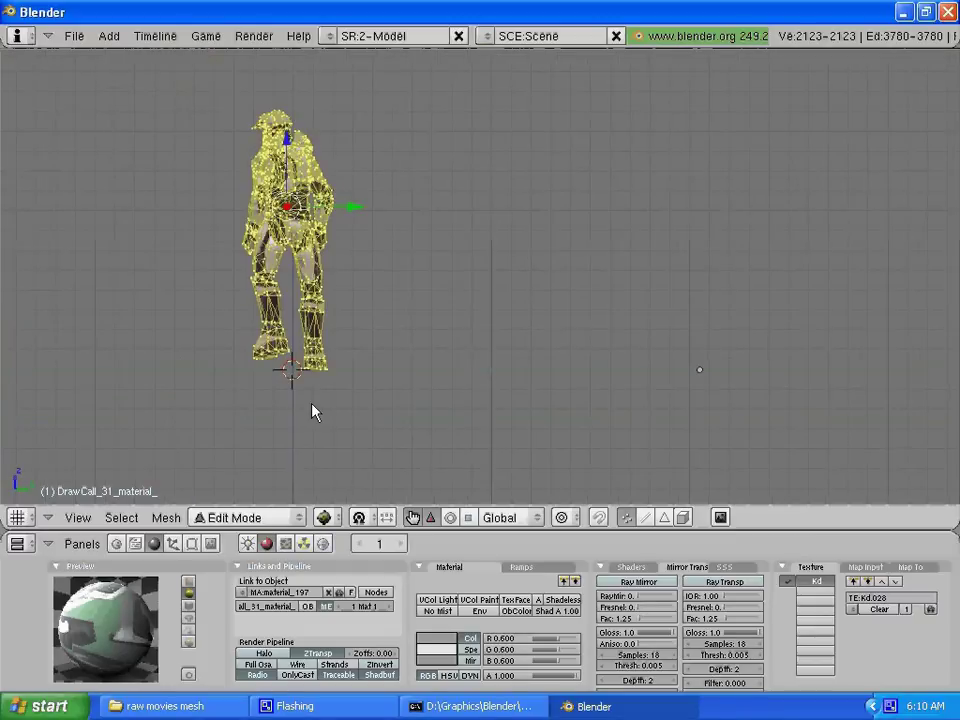
mouse_move(197, 332)
middle_mouse_down()
mouse_move(510, 369)
mouse_move(657, 322)
mouse_move(634, 425)
middle_mouse_up()
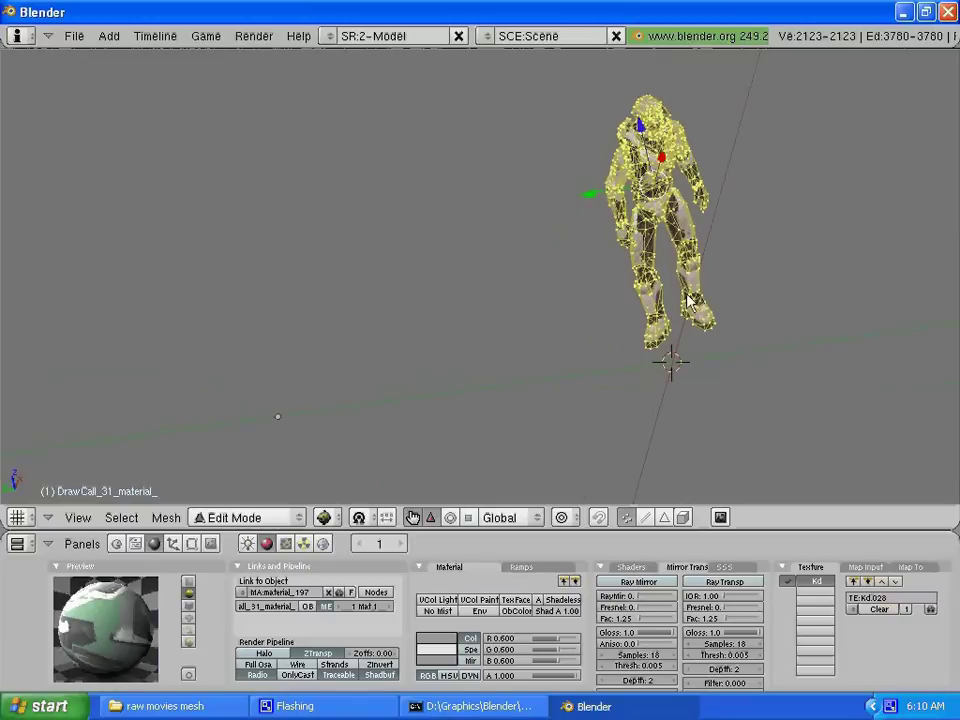
key("Tab")
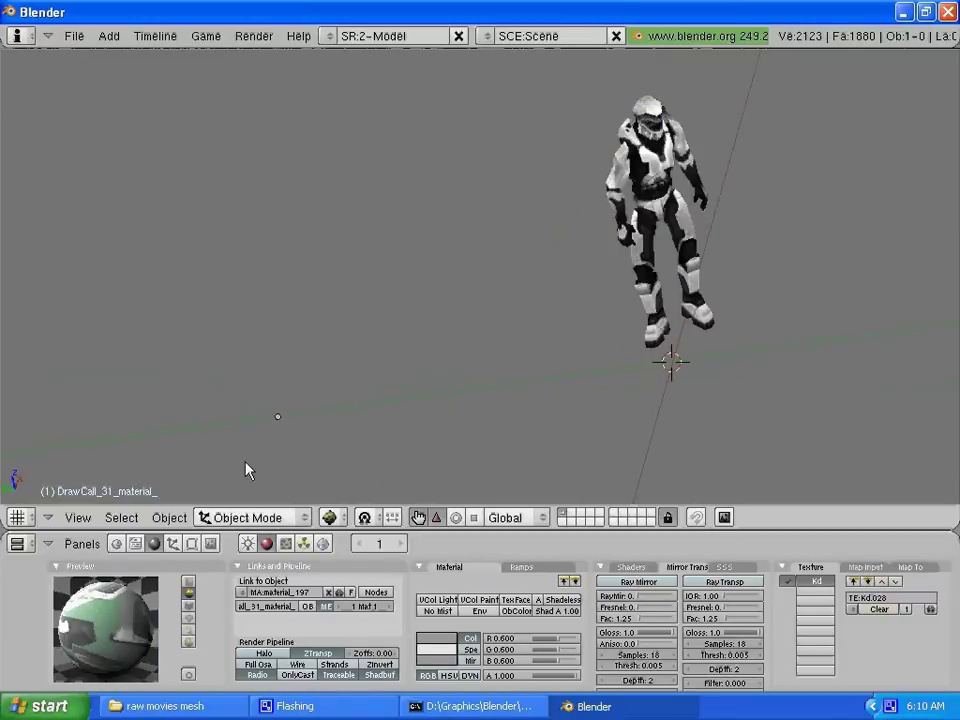
Step: Apply Object > Transform > Center New to put the object's origin on the mesh
left_click(169, 517)
mouse_move(187, 478)
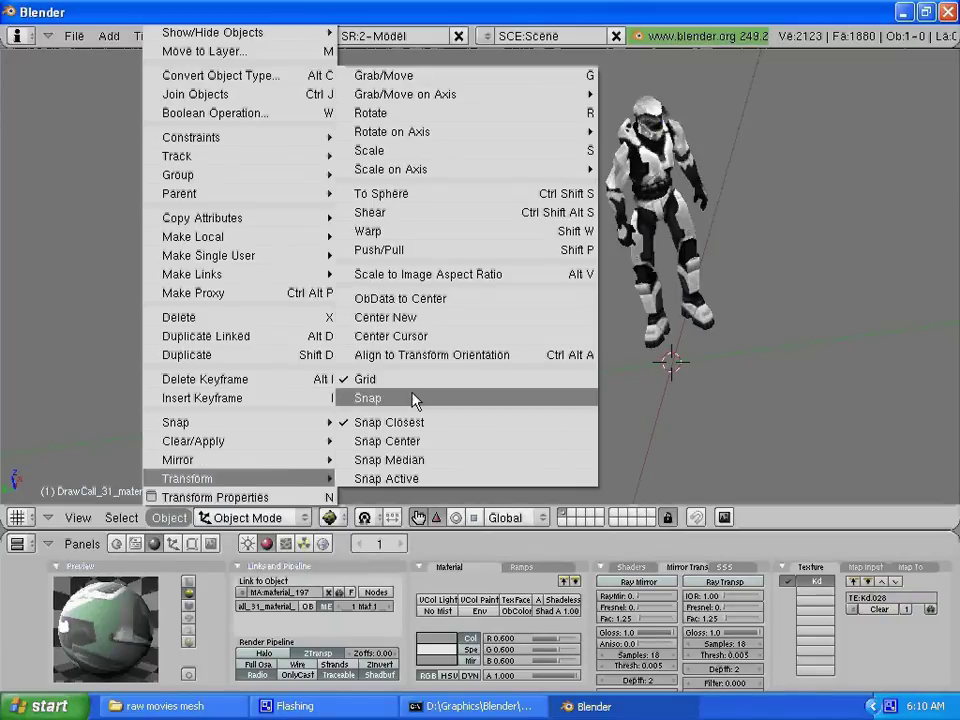
left_click(413, 336)
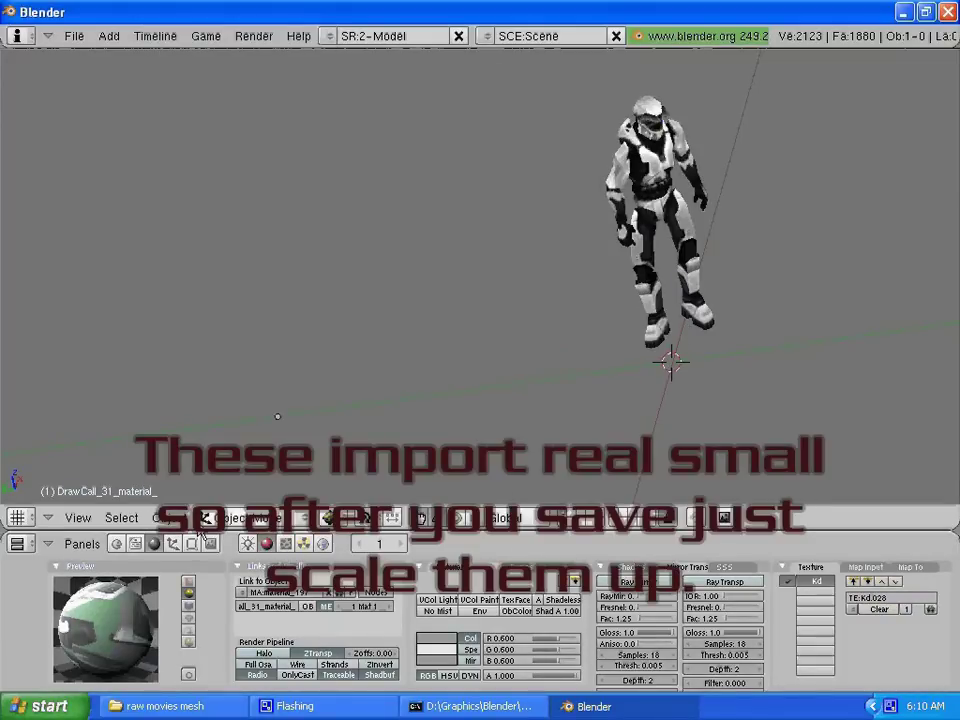
left_click(168, 517)
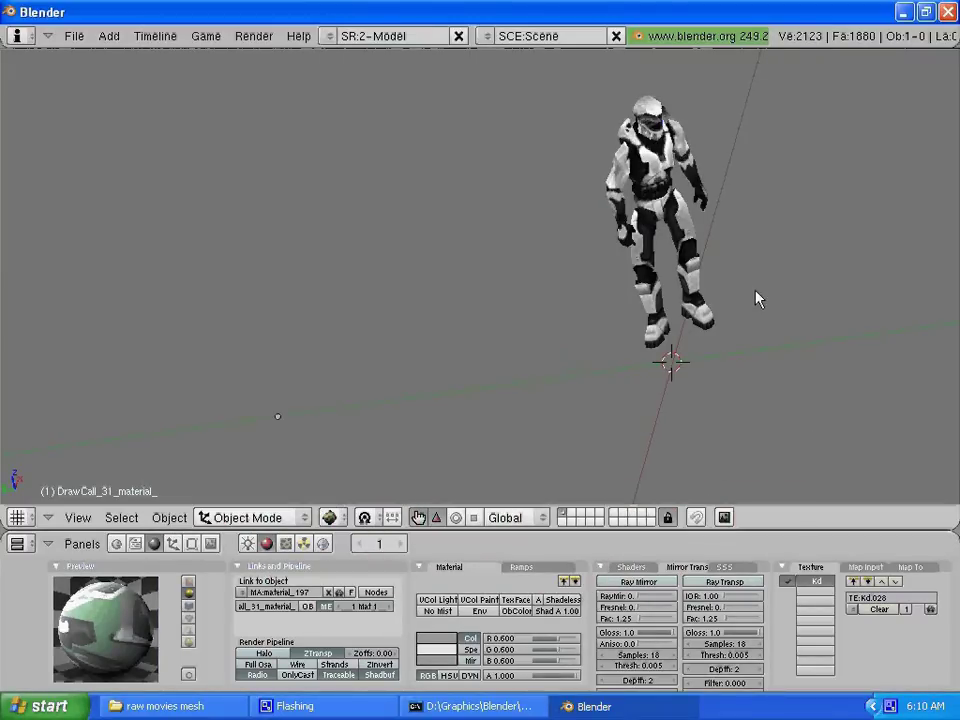
left_click(177, 519)
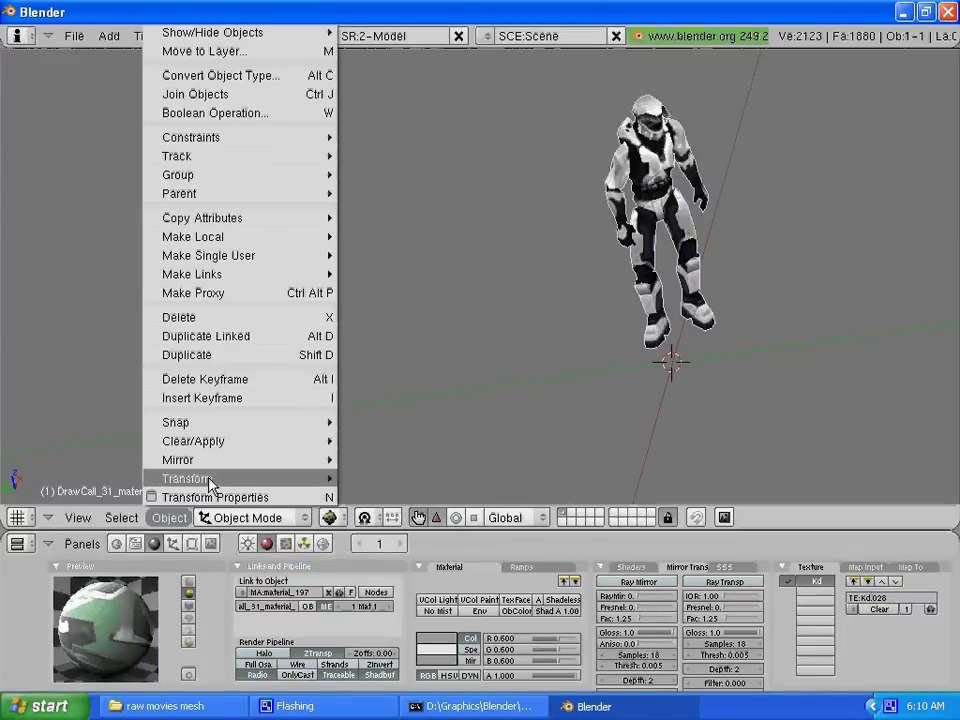
mouse_move(186, 478)
left_click(438, 322)
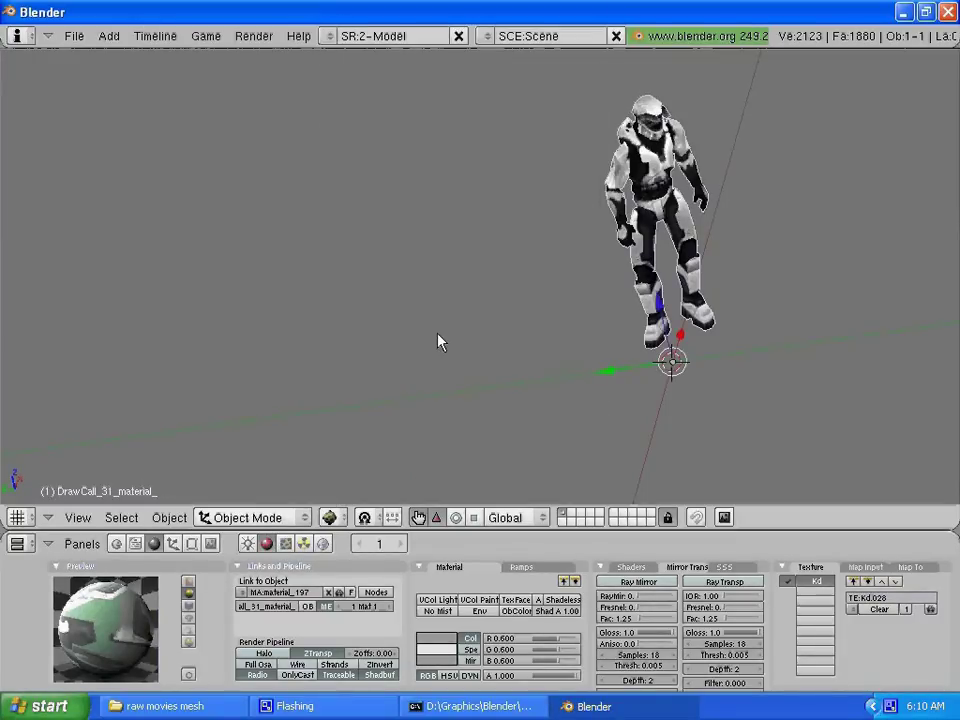
mouse_move(438, 342)
middle_mouse_down()
mouse_move(668, 252)
mouse_move(709, 223)
mouse_move(589, 264)
mouse_move(613, 281)
middle_mouse_up()
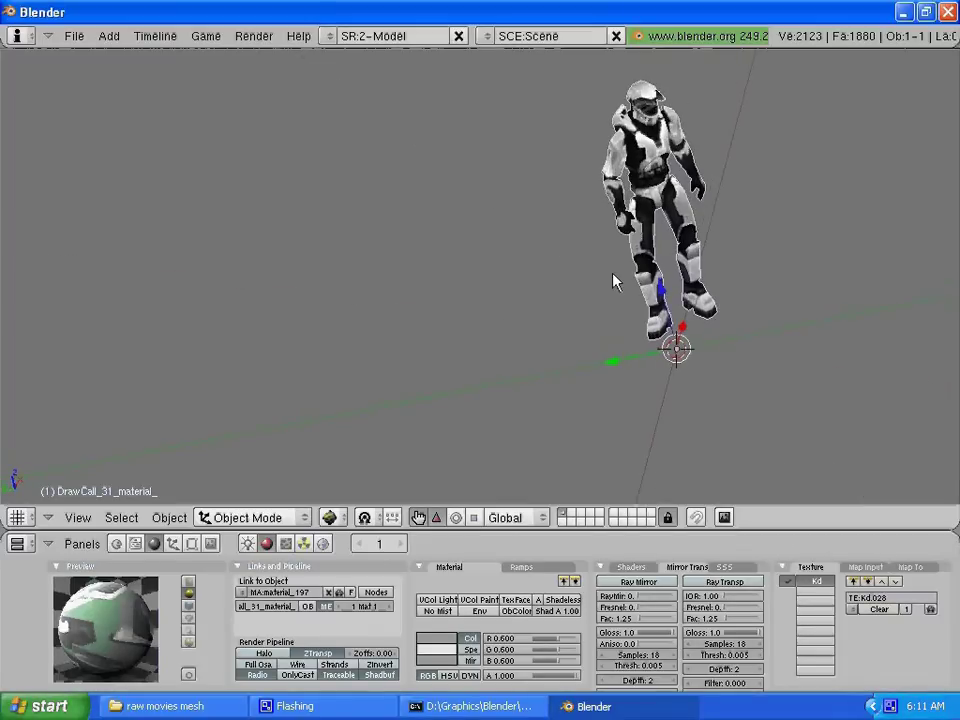